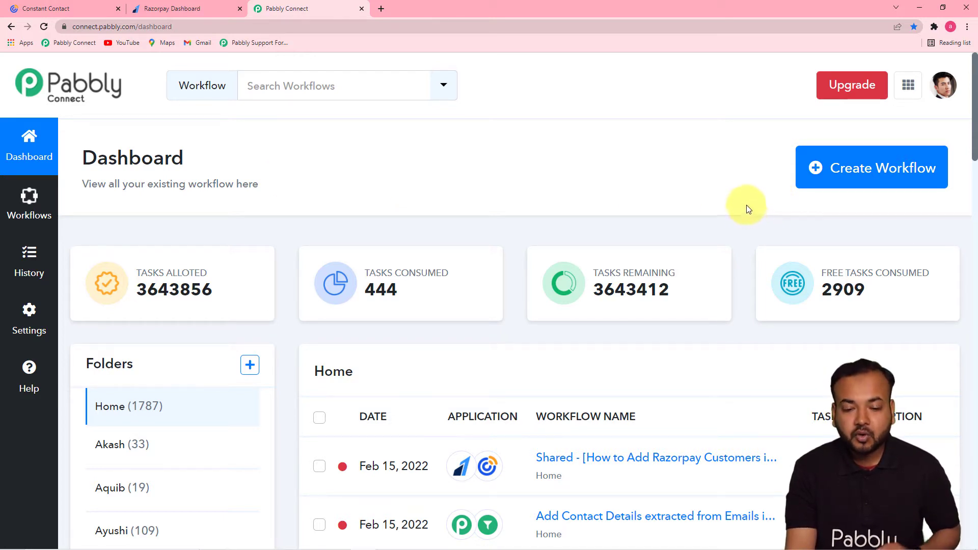
Start a new workflow, paste the name 'Add Razorpay Customers into Constant Contact Automatically' and create it.
click(866, 173)
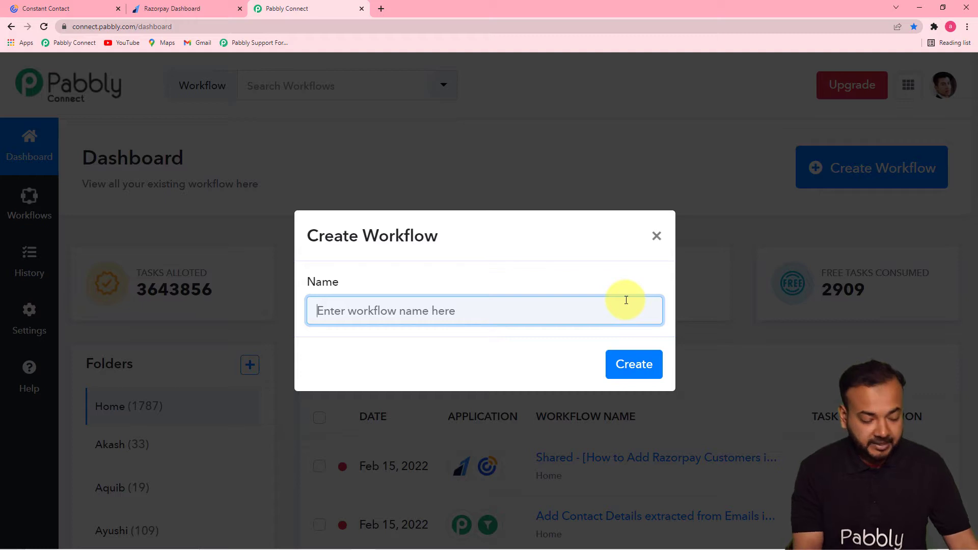
text(Add Razorpay Customers into Constant Contact Automatically)
click(483, 351)
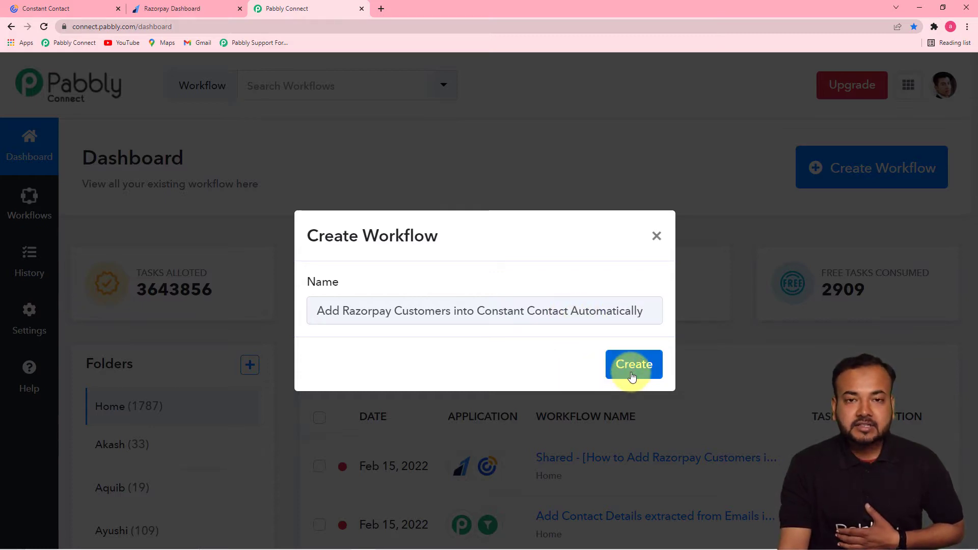
click(632, 376)
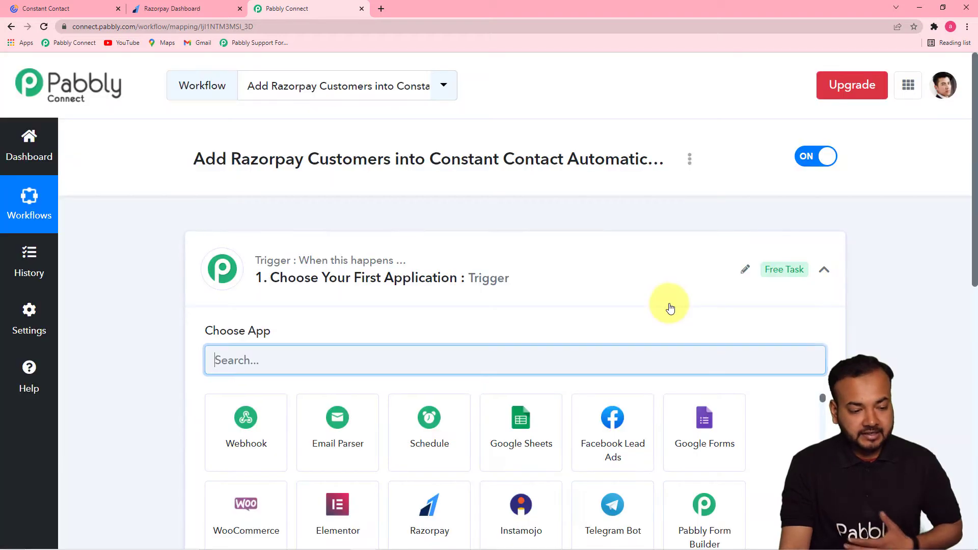
Search 'razor' to make Razorpay the trigger app, with Payment Captured as the event.
click(824, 270)
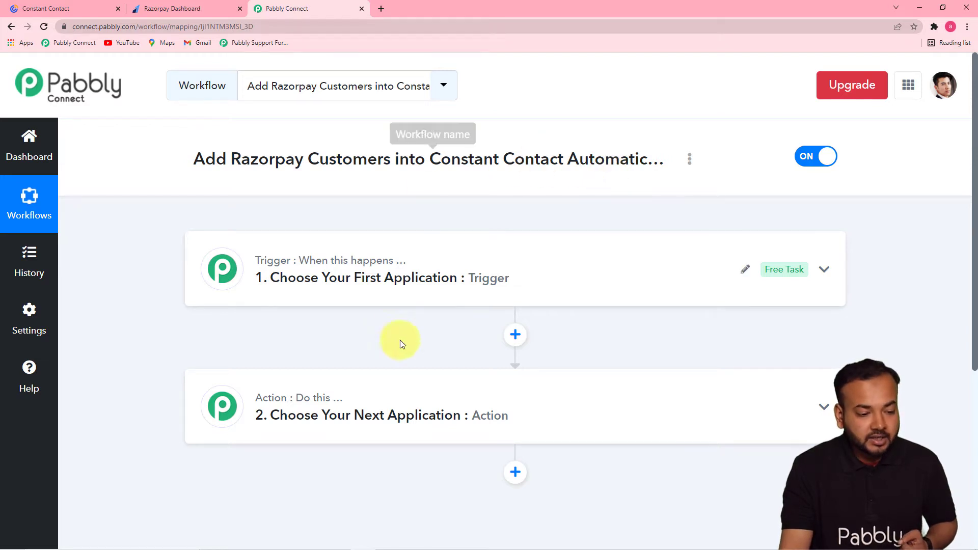
click(350, 283)
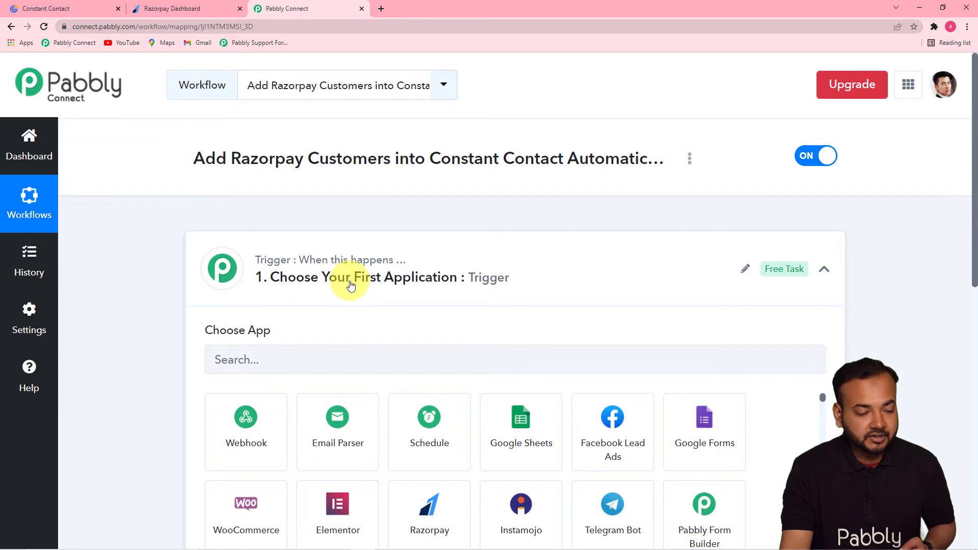
scroll(350, 284, down, 3)
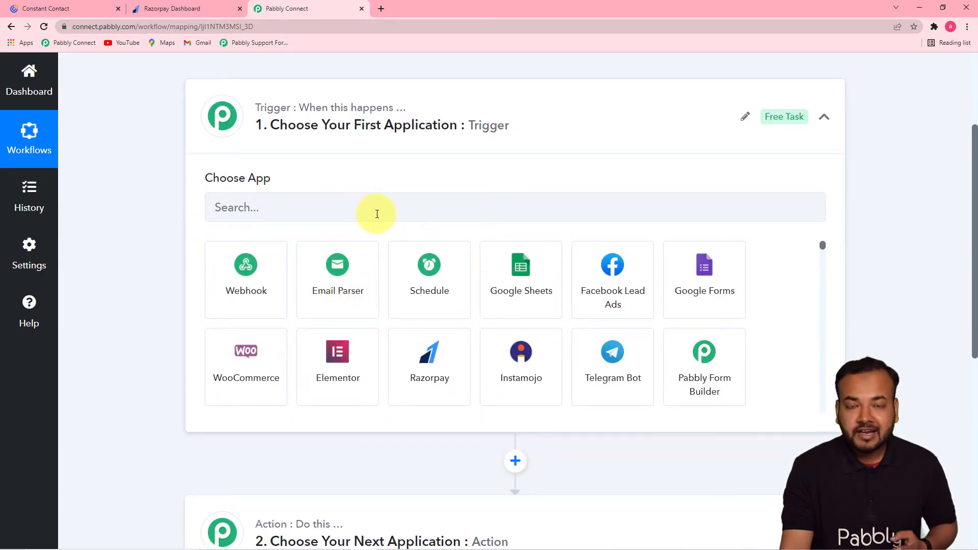
click(377, 214)
text(razor)
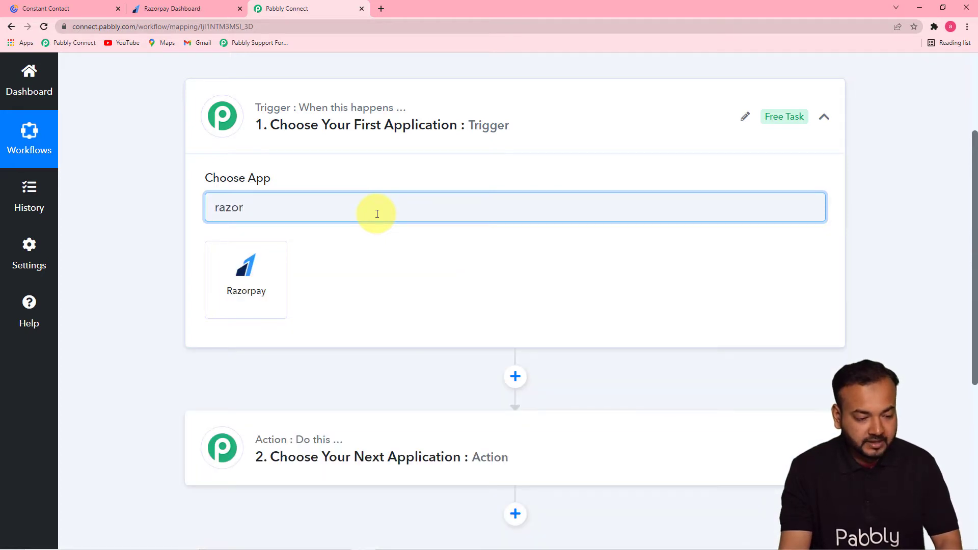
click(273, 281)
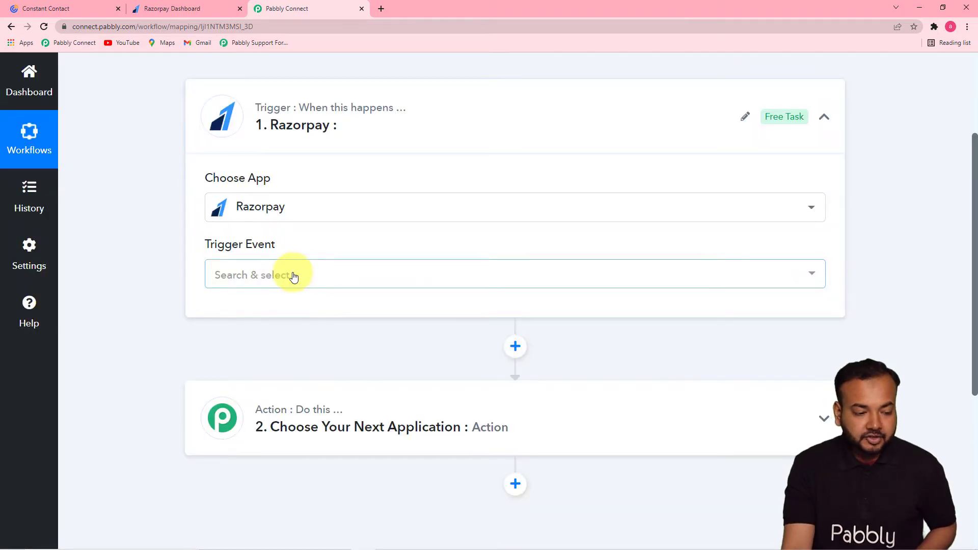
click(294, 276)
drag(823, 354, 323, 376)
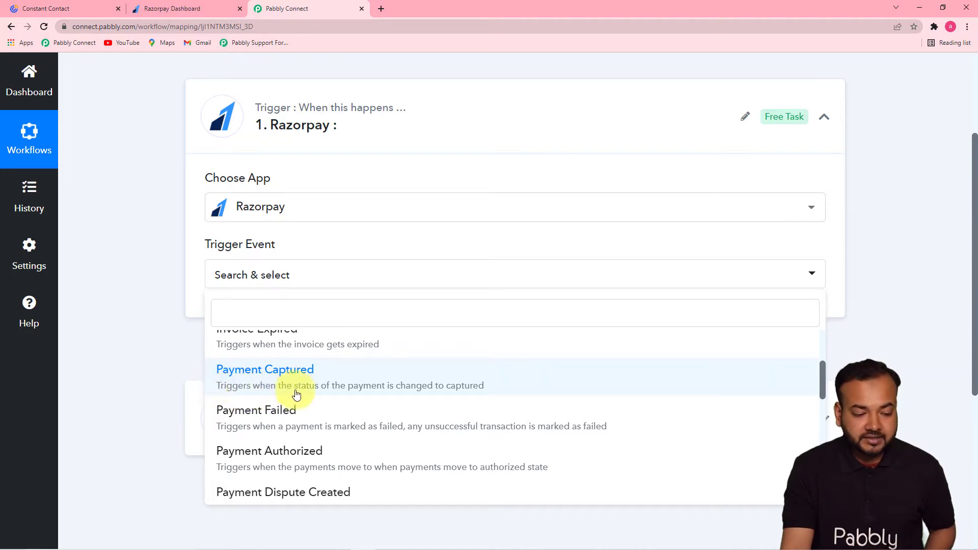
click(381, 385)
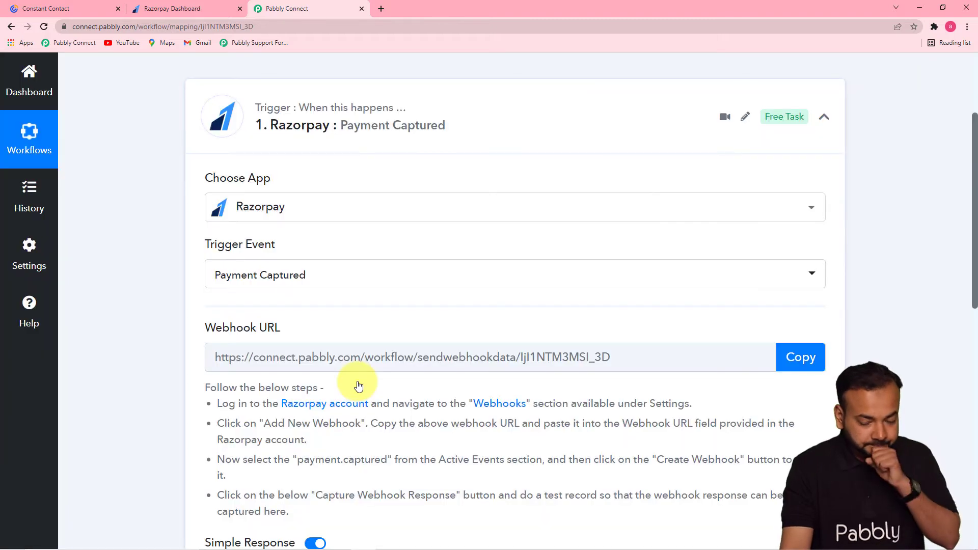
Scroll to the Webhook URL setup instructions, then switch to the Razorpay Dashboard tab.
drag(975, 229, 976, 325)
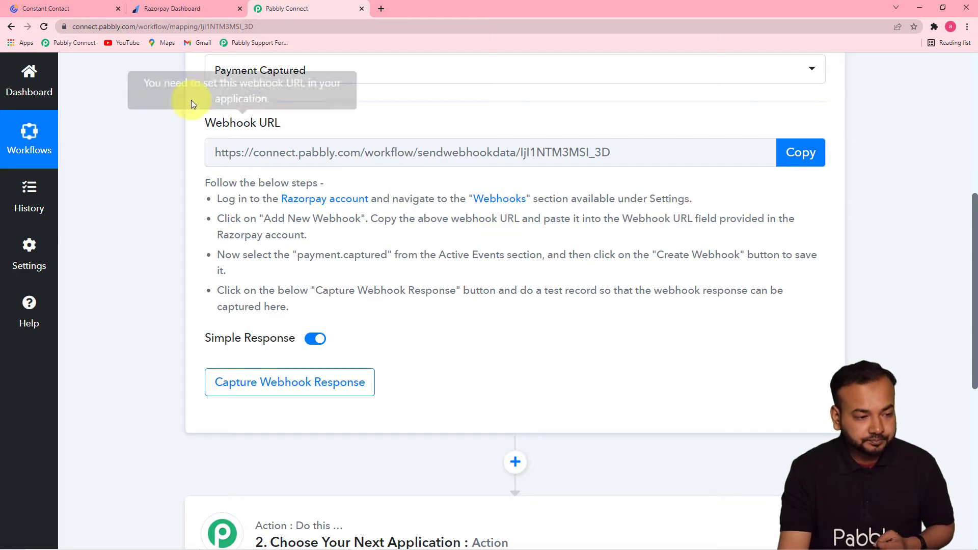
click(159, 11)
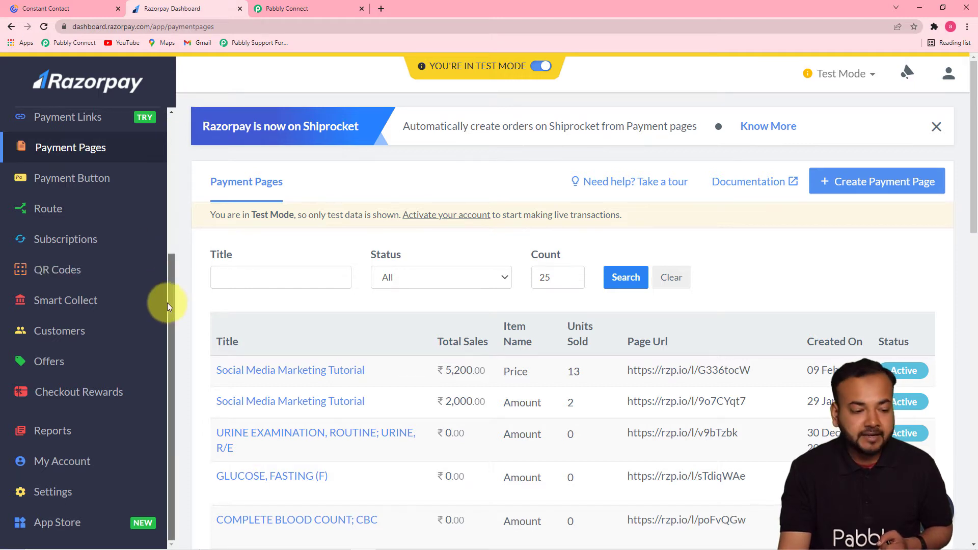
Add a new webhook in Razorpay Settings > Webhooks and paste Pabbly's copied webhook URL.
click(54, 494)
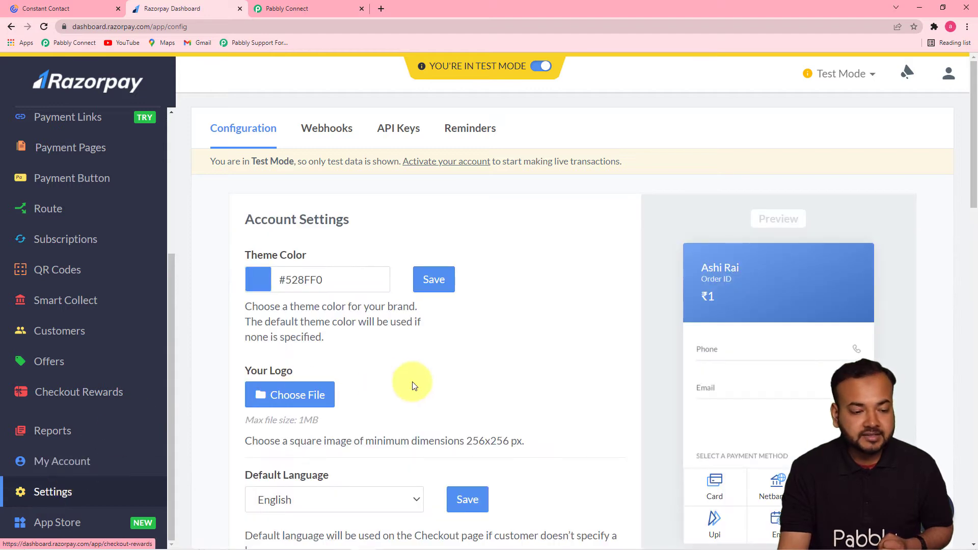
click(320, 135)
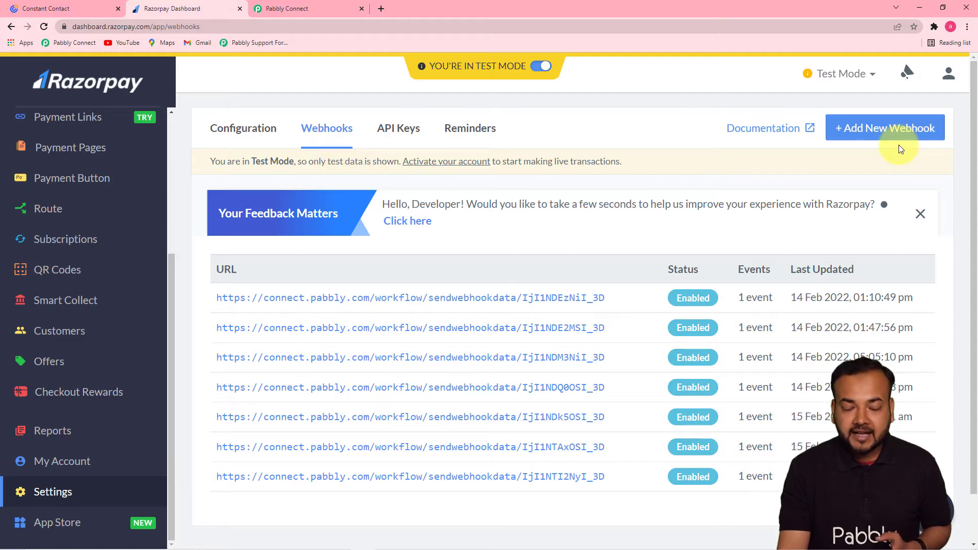
click(869, 129)
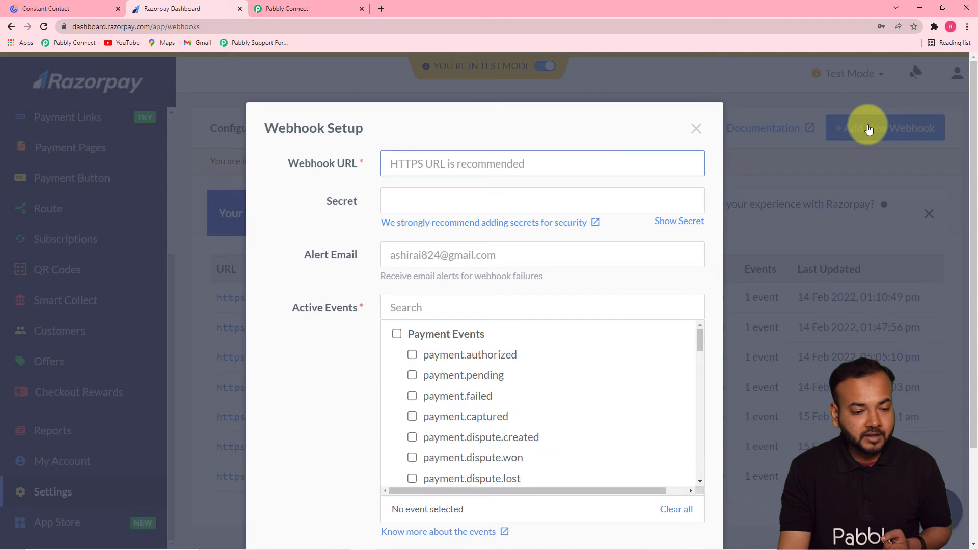
click(495, 161)
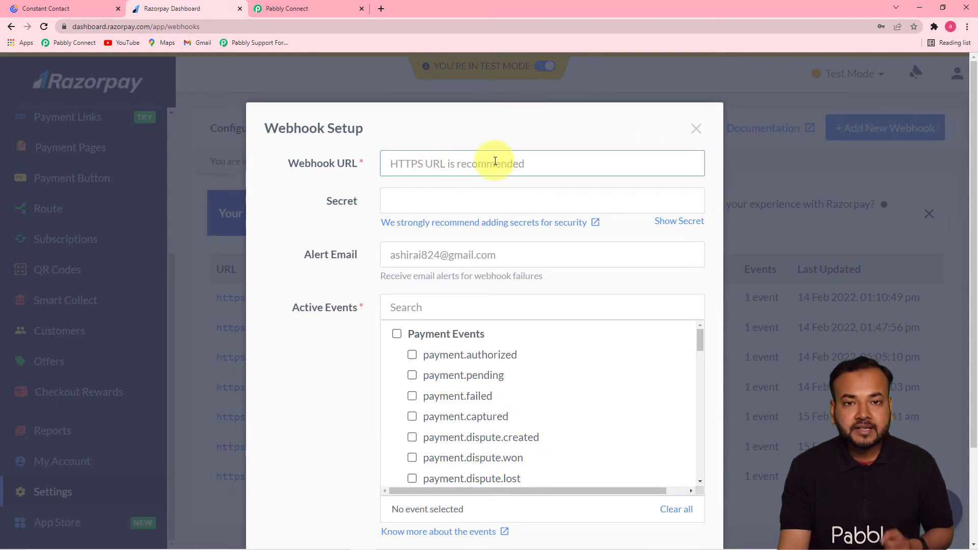
click(322, 7)
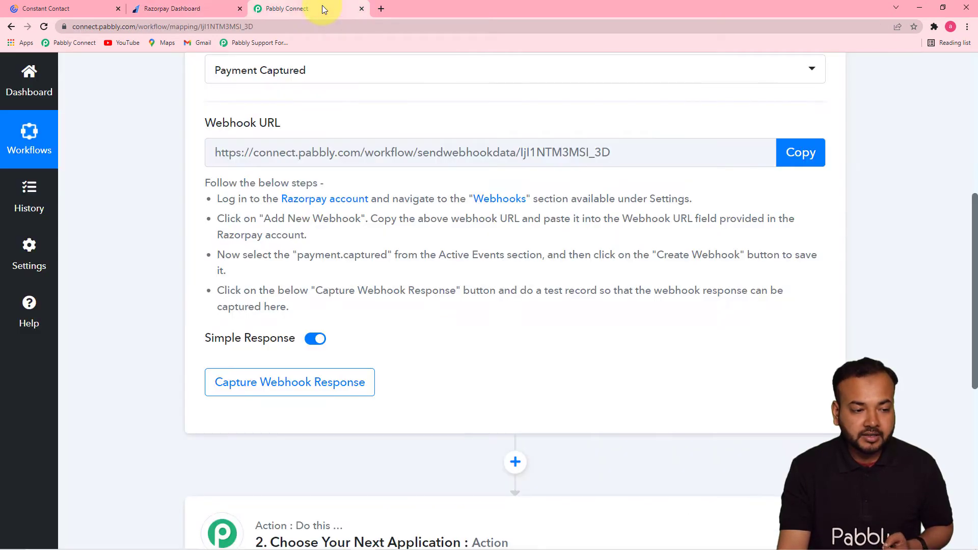
click(820, 152)
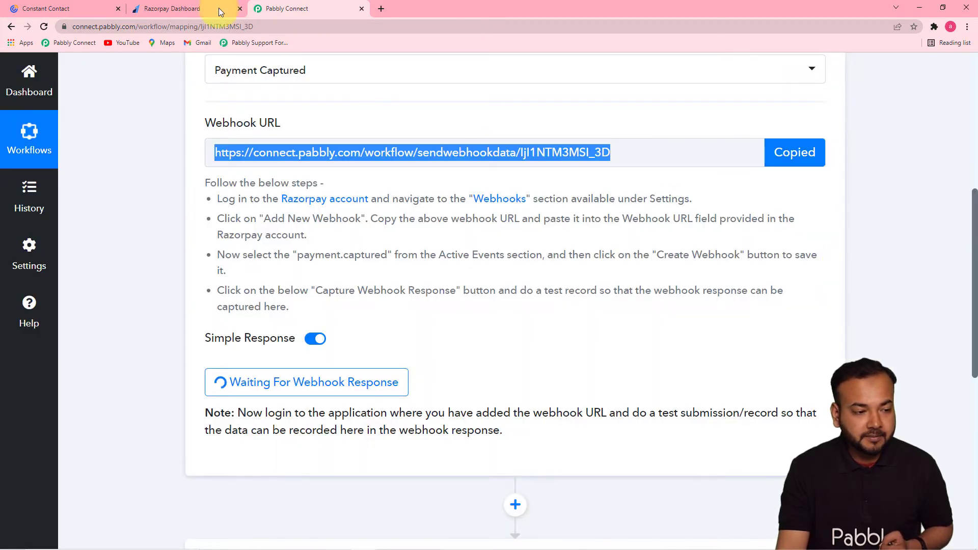
click(174, 8)
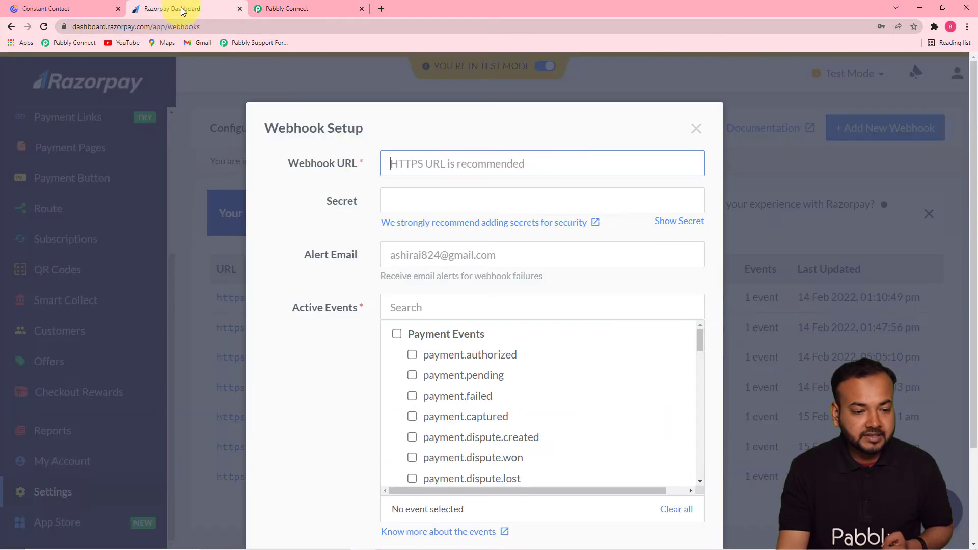
right_click(406, 162)
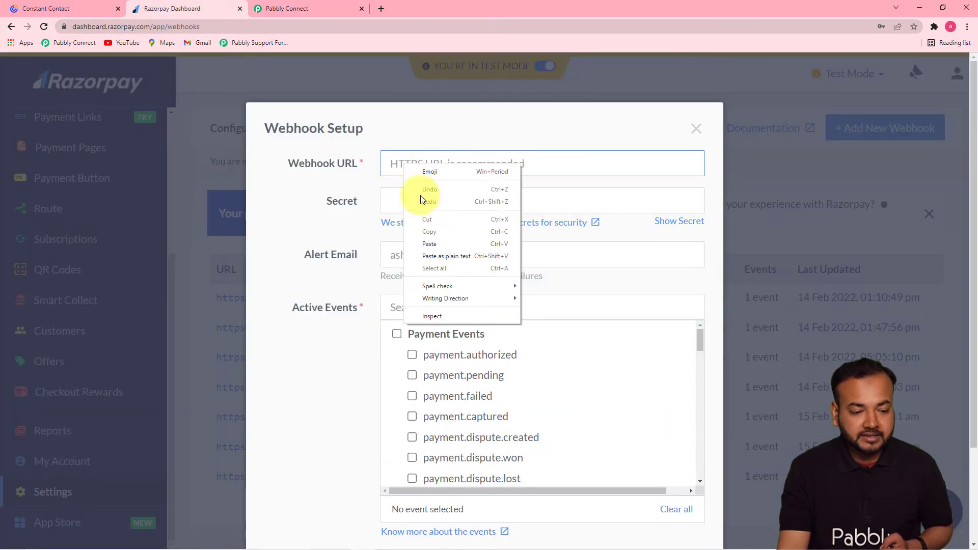
click(435, 241)
click(361, 237)
Subscribe the webhook to payment.captured events and save it.
scroll(361, 238, down, 2)
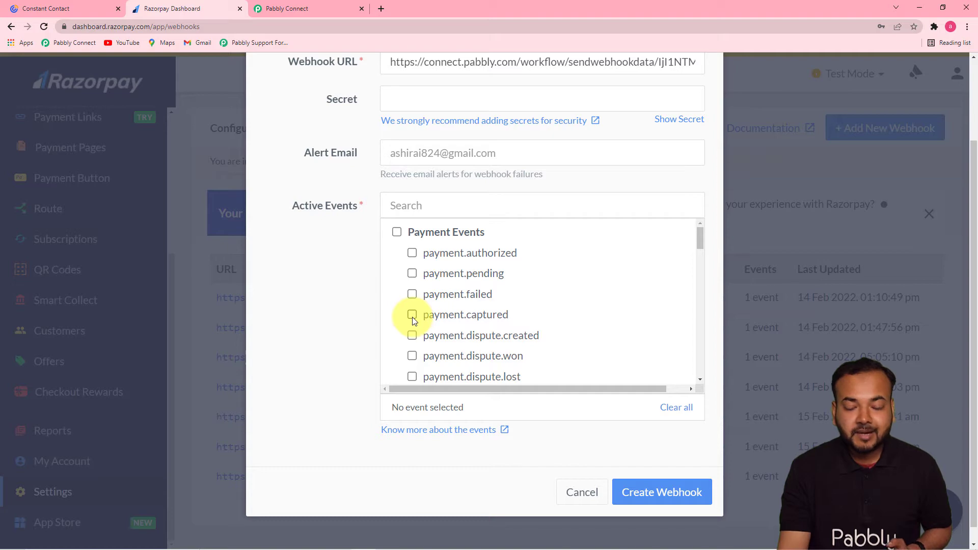
click(412, 316)
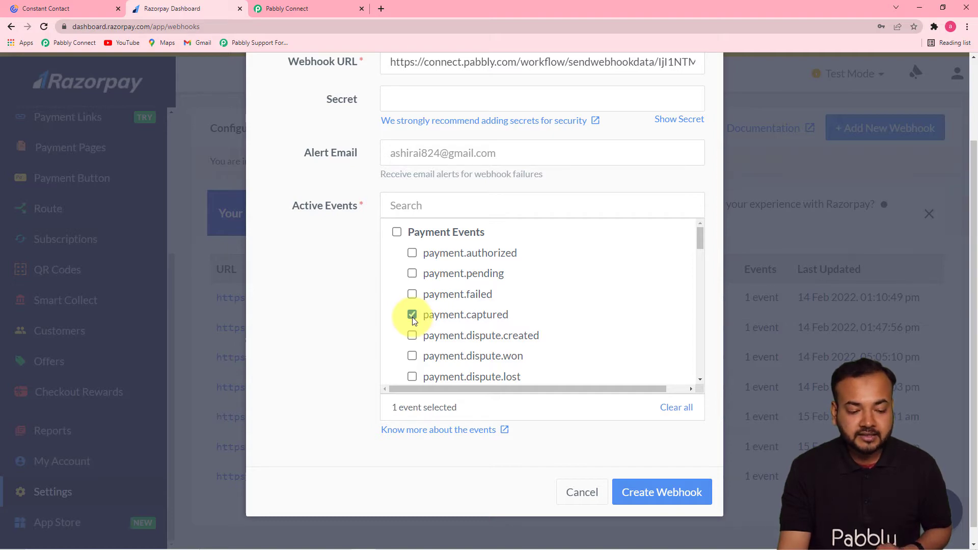
click(641, 494)
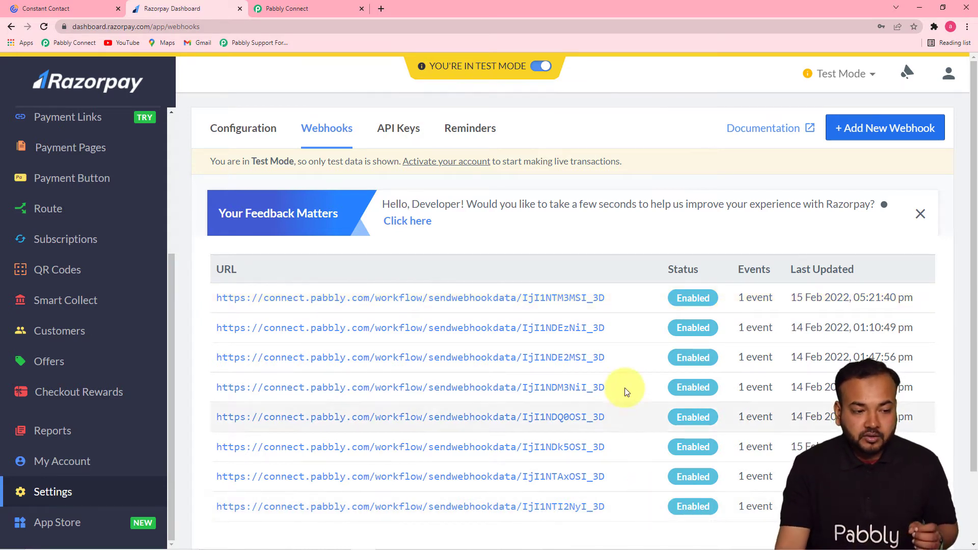
click(307, 11)
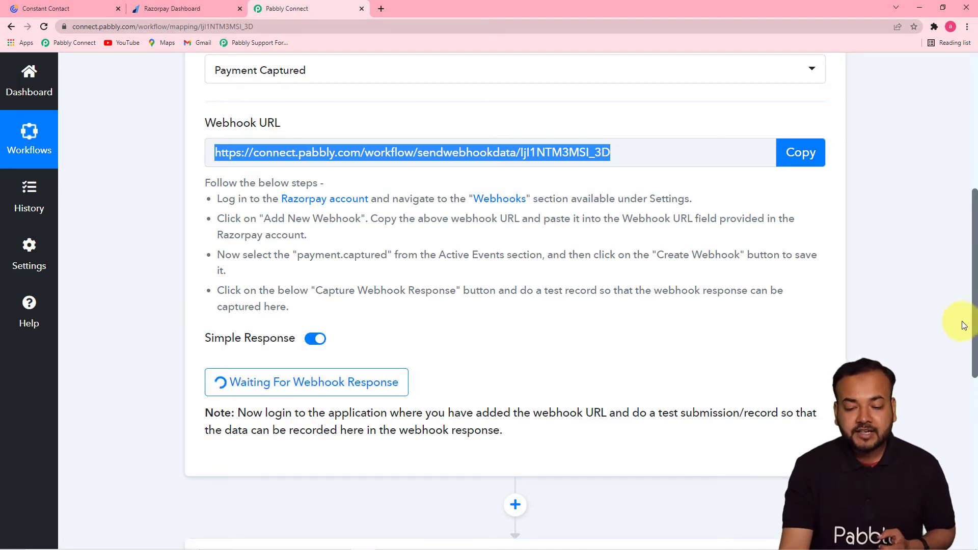
Confirm the trigger shows 'Waiting For Webhook Response', then go back to the Razorpay Dashboard.
drag(974, 314, 976, 390)
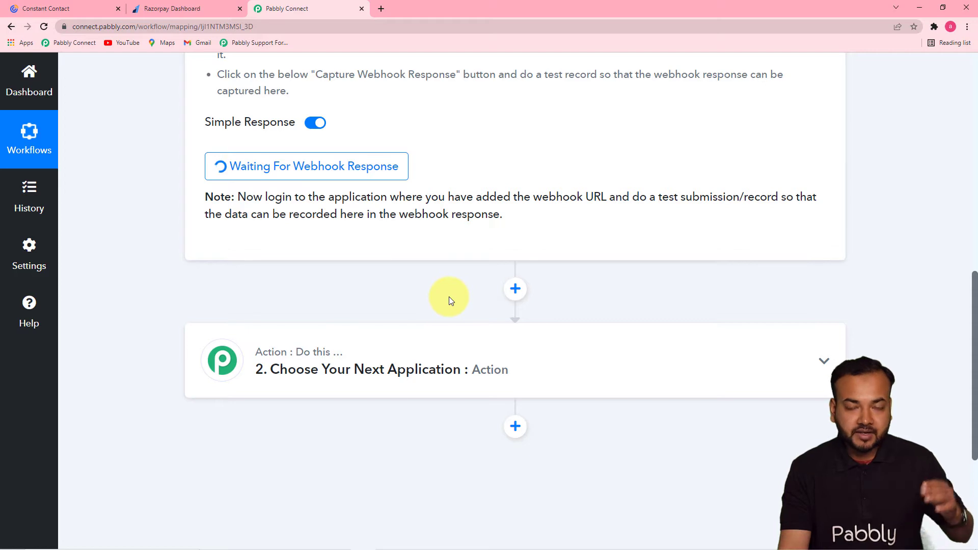
click(170, 9)
Copy the Social Media Marketing Tutorial payment page link and load it in a new tab.
click(85, 154)
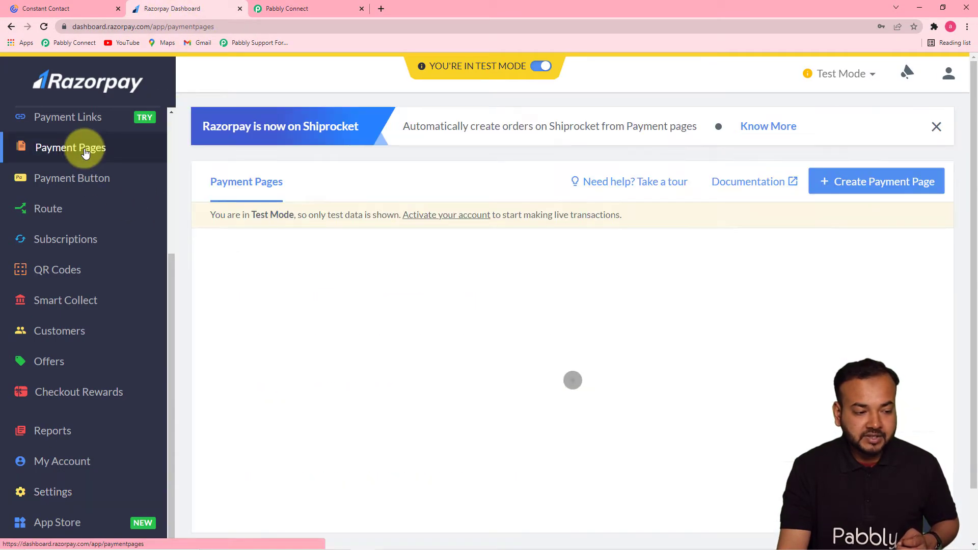
scroll(306, 322, down, 4)
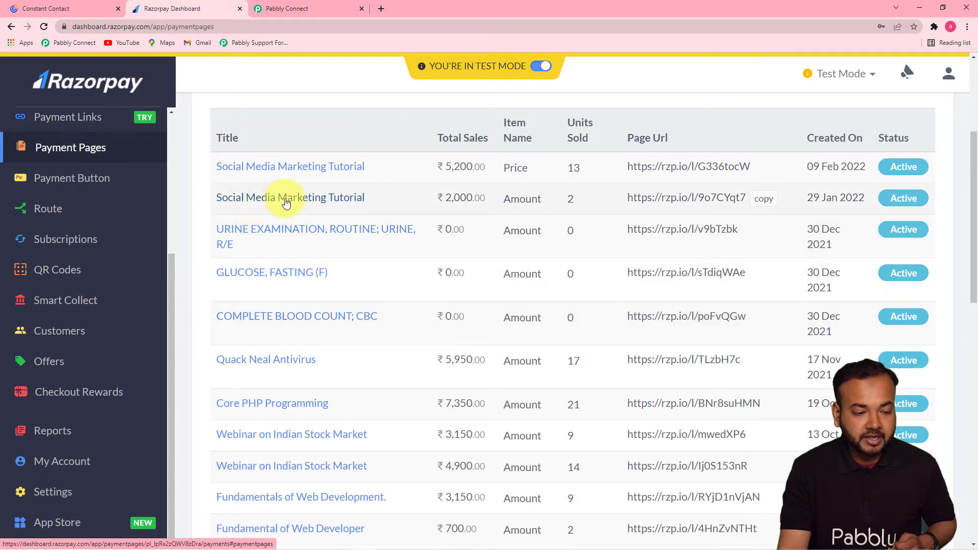
click(317, 202)
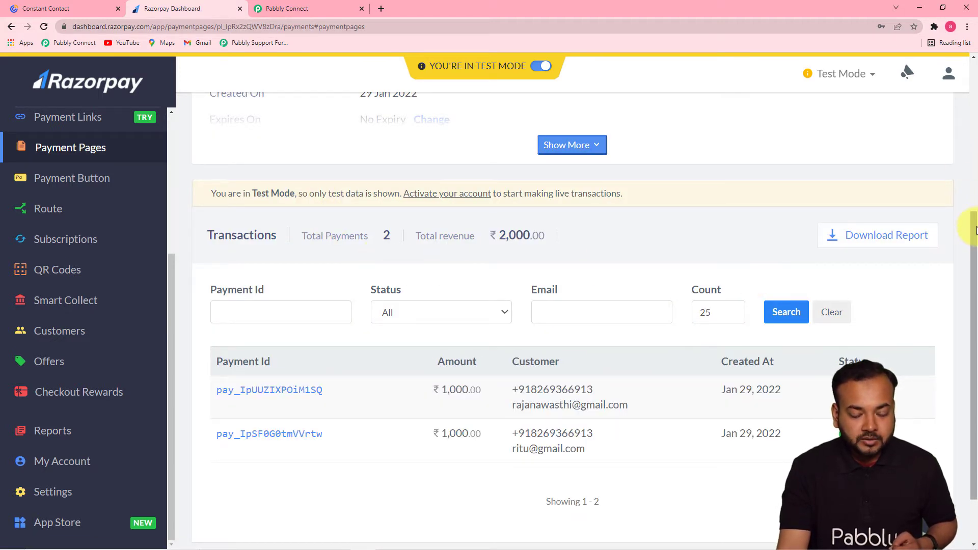
scroll(968, 169, up, 3)
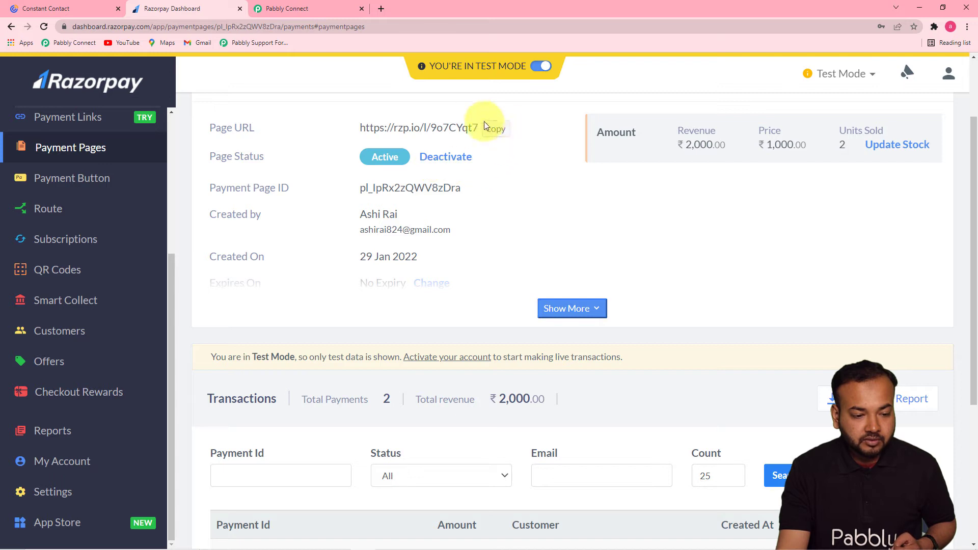
click(497, 140)
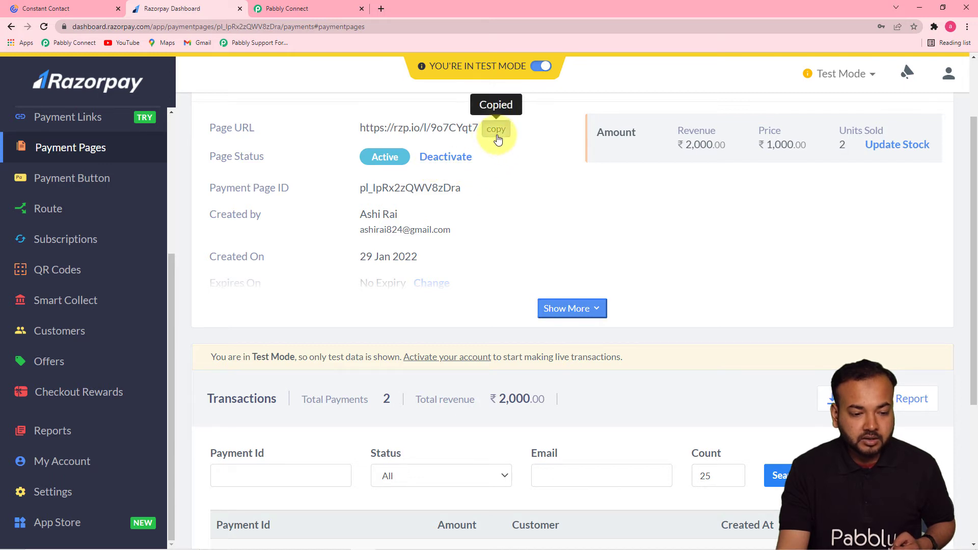
click(380, 9)
key(ctrl+v)
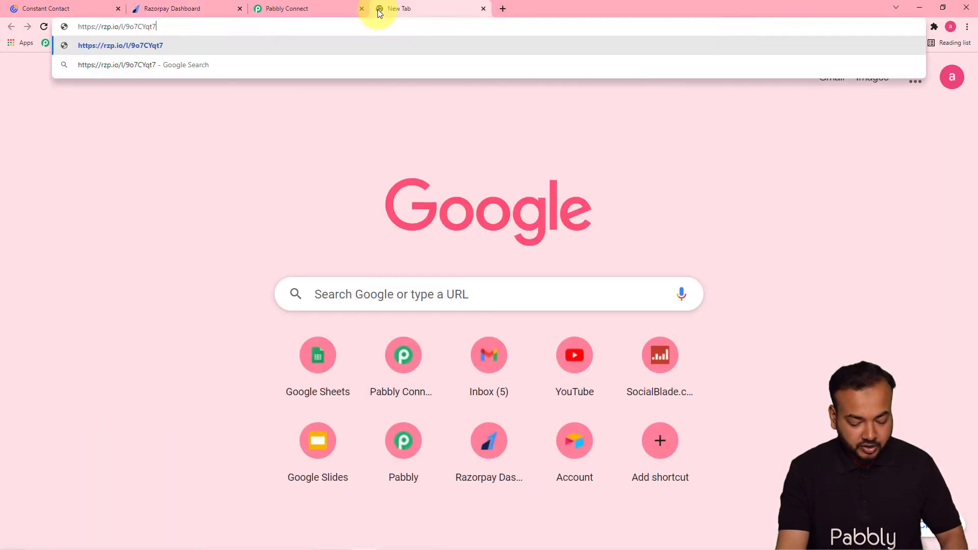
key(Return)
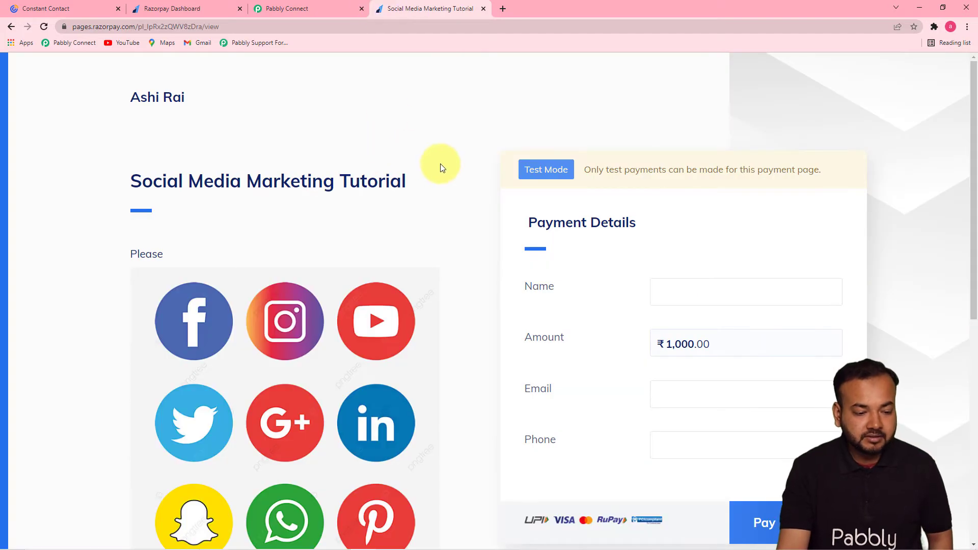
Fill in the buyer's name, email and phone, then start the ₹1,000 payment.
scroll(437, 163, down, 1)
scroll(441, 164, down, 3)
scroll(268, 182, up, 3)
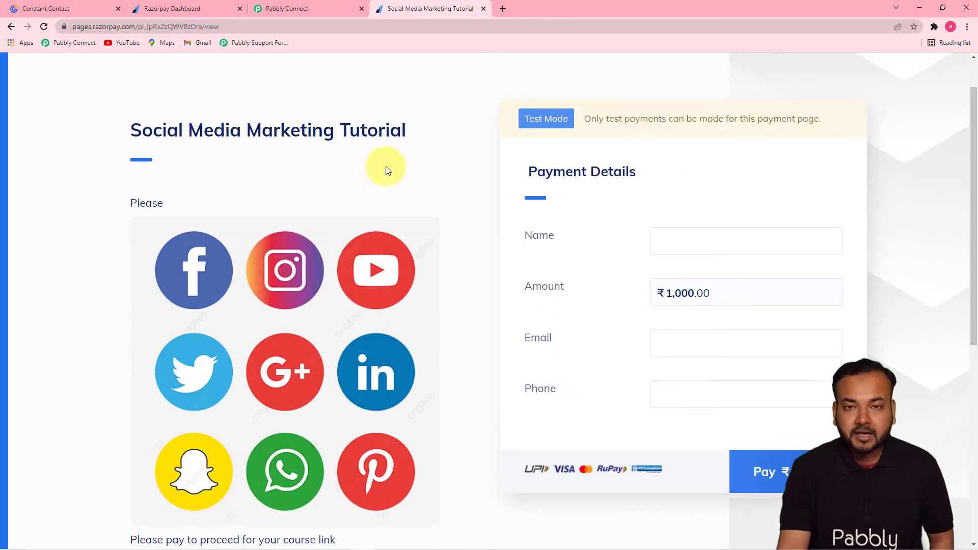
scroll(265, 199, down, 2)
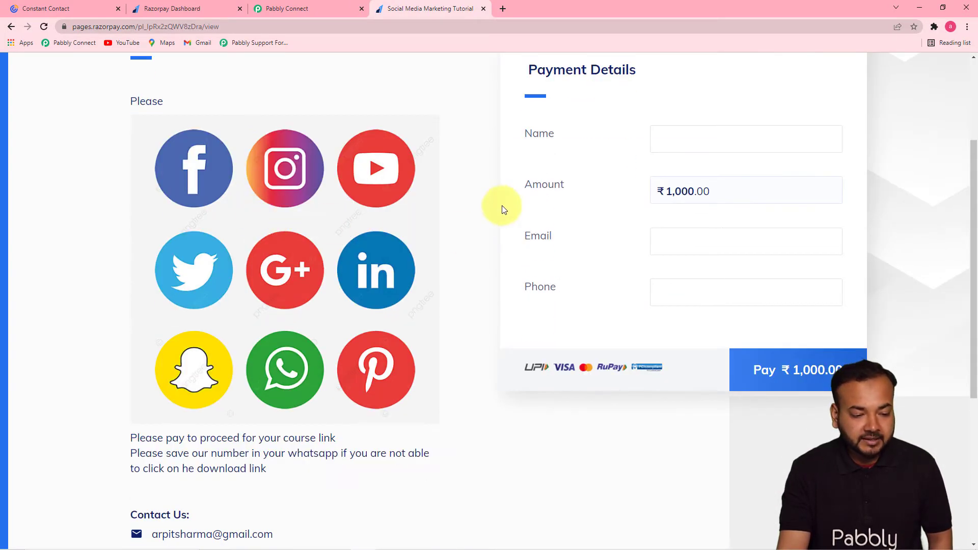
click(686, 140)
click(685, 140)
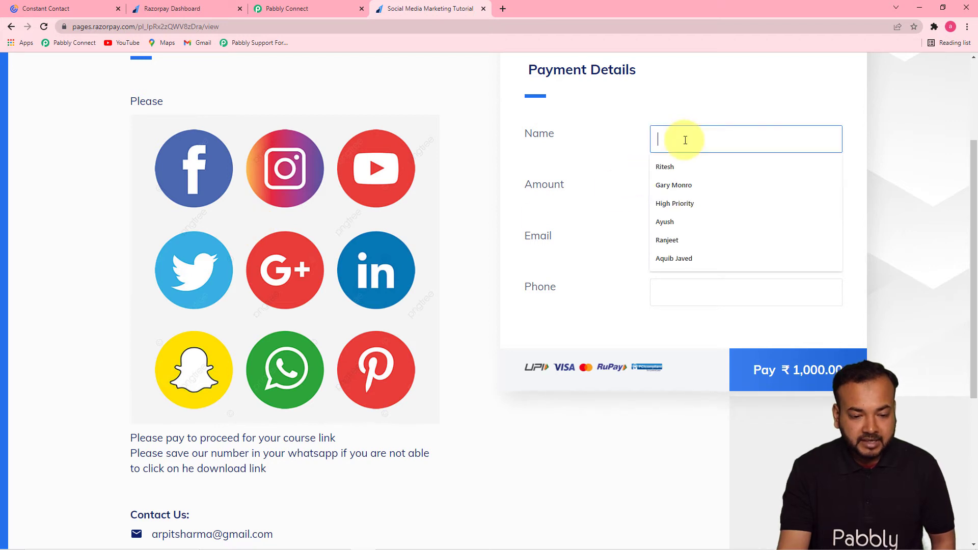
click(671, 249)
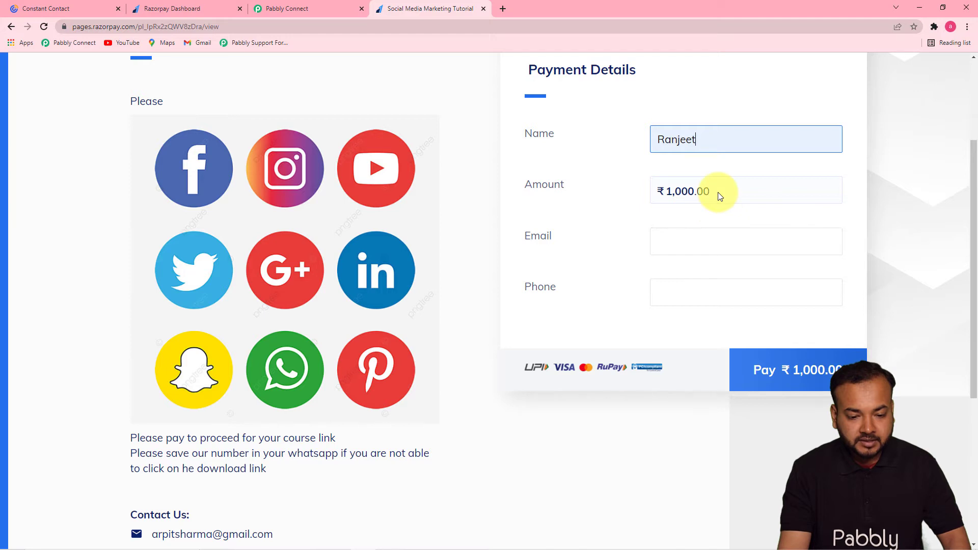
click(691, 246)
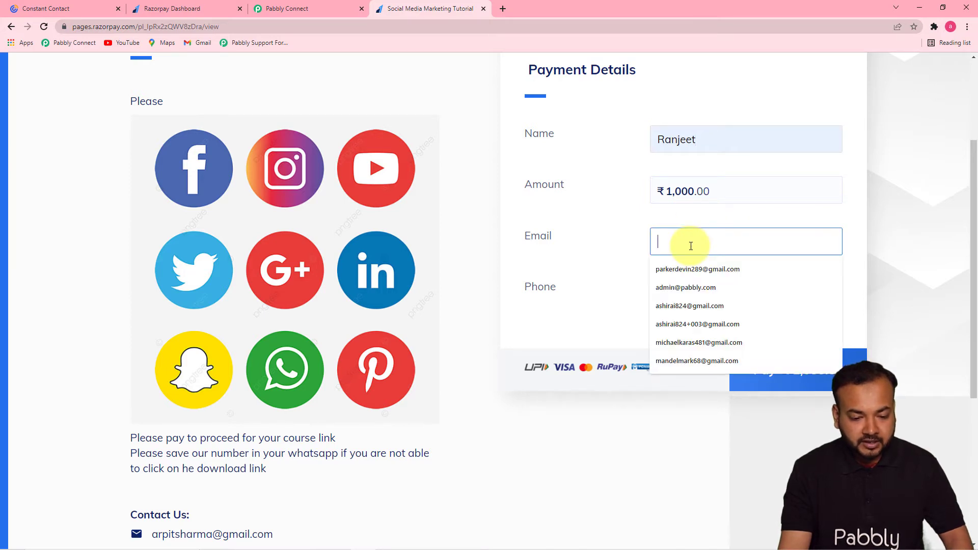
click(670, 290)
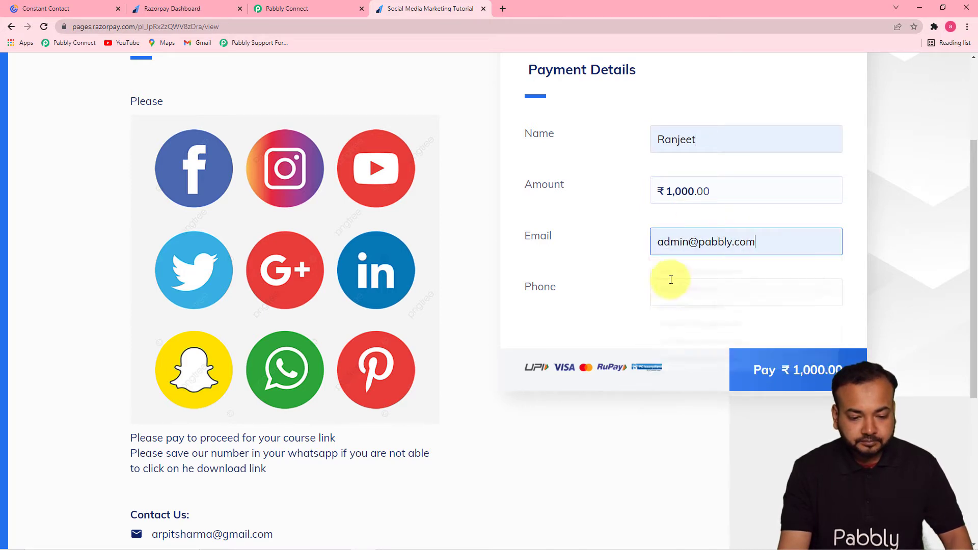
text(r)
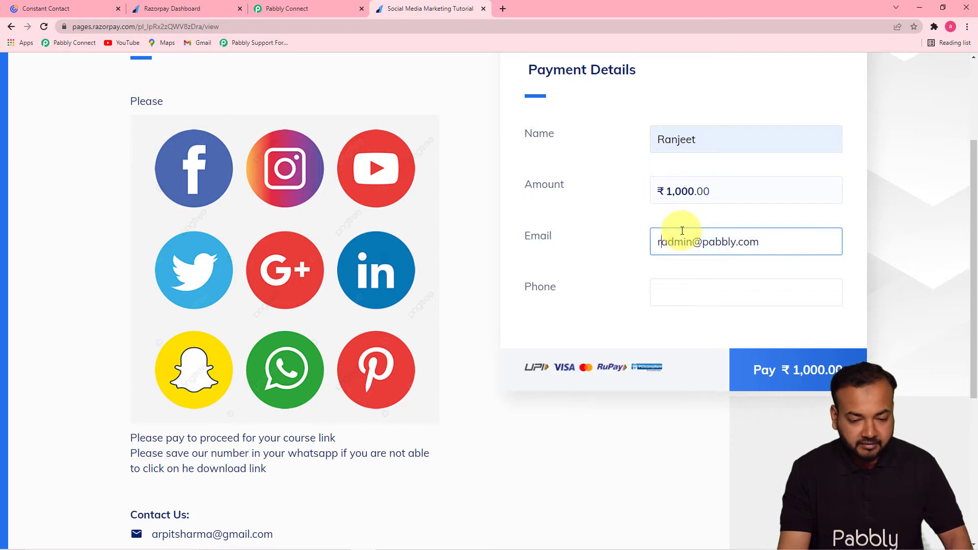
text(an)
click(682, 299)
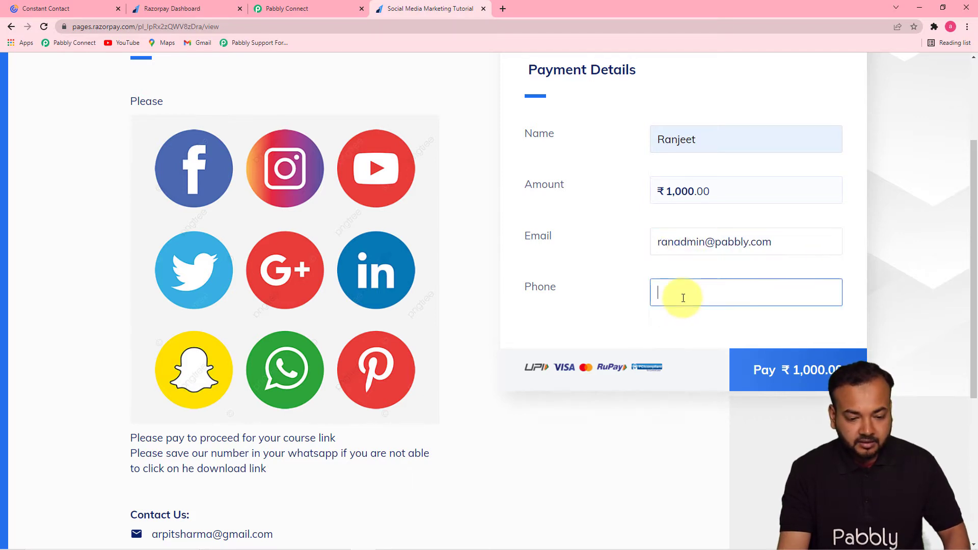
click(686, 317)
click(764, 378)
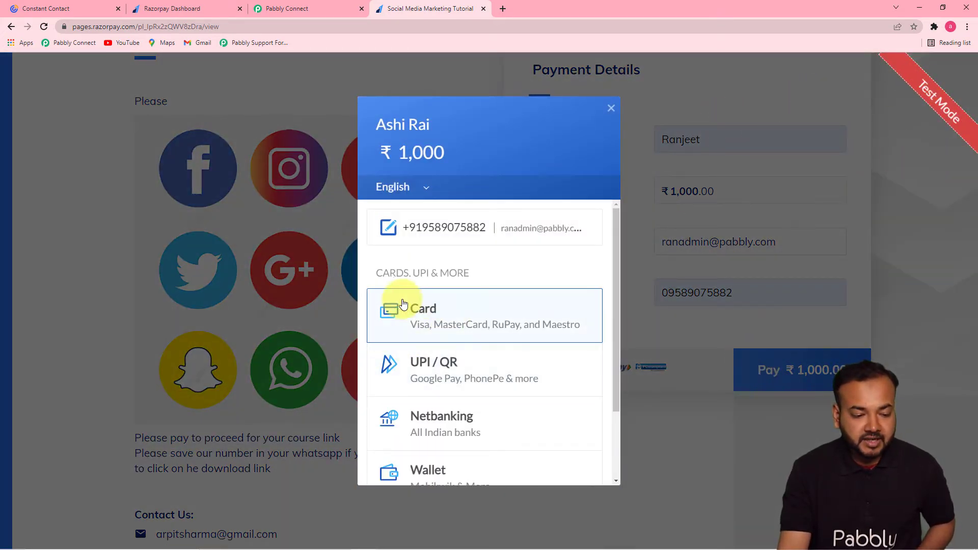
Pay by test card with expiry 01/25 and CVV 123, marking the bank payment Success.
click(441, 312)
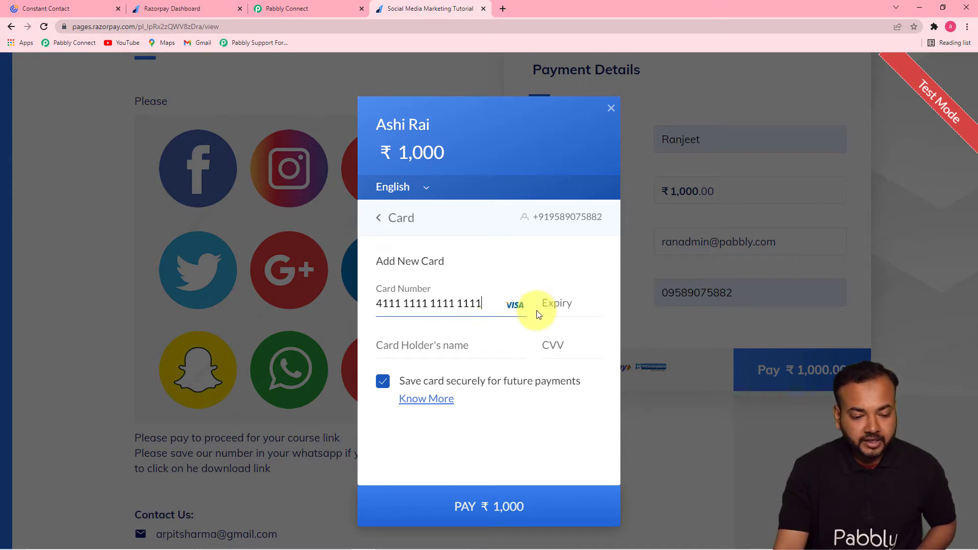
click(556, 303)
text(0125)
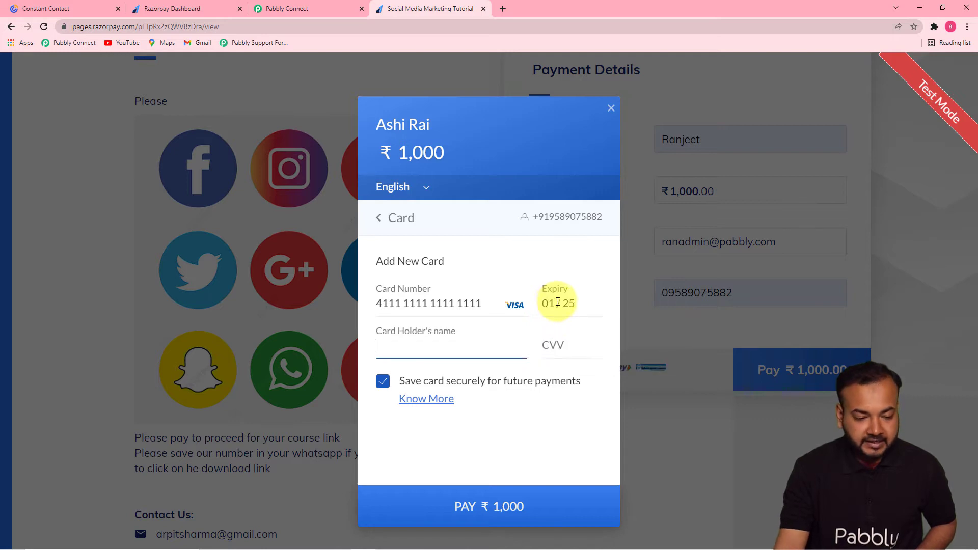
text(Ranjeet)
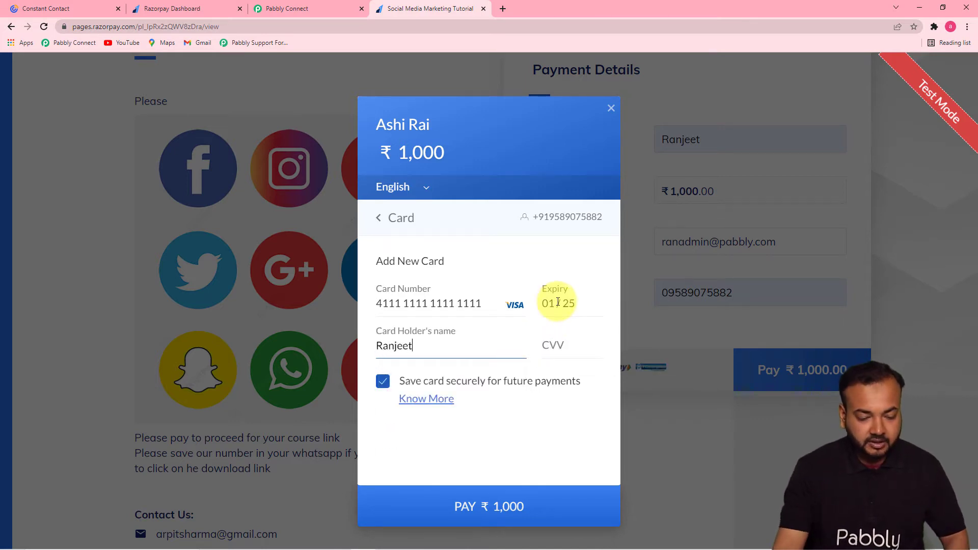
click(581, 345)
text(123)
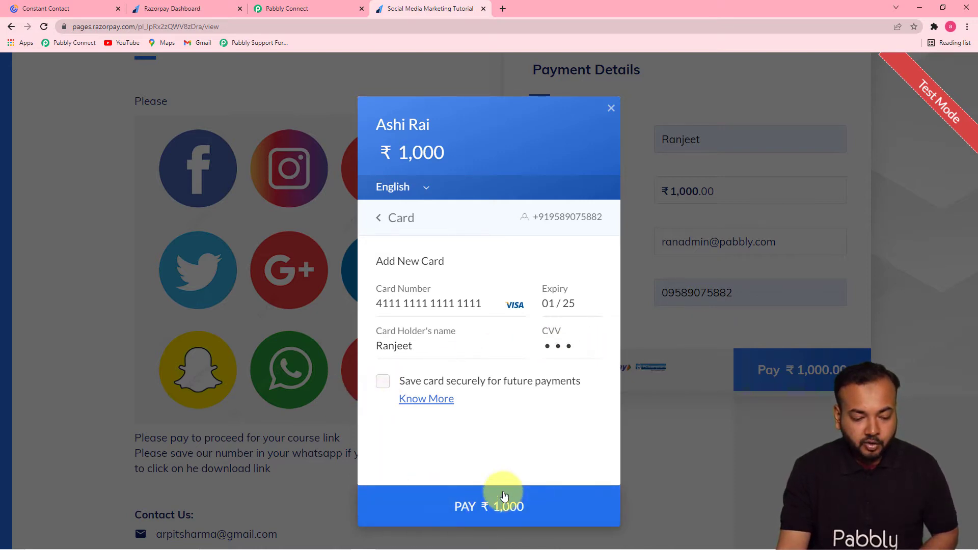
click(470, 509)
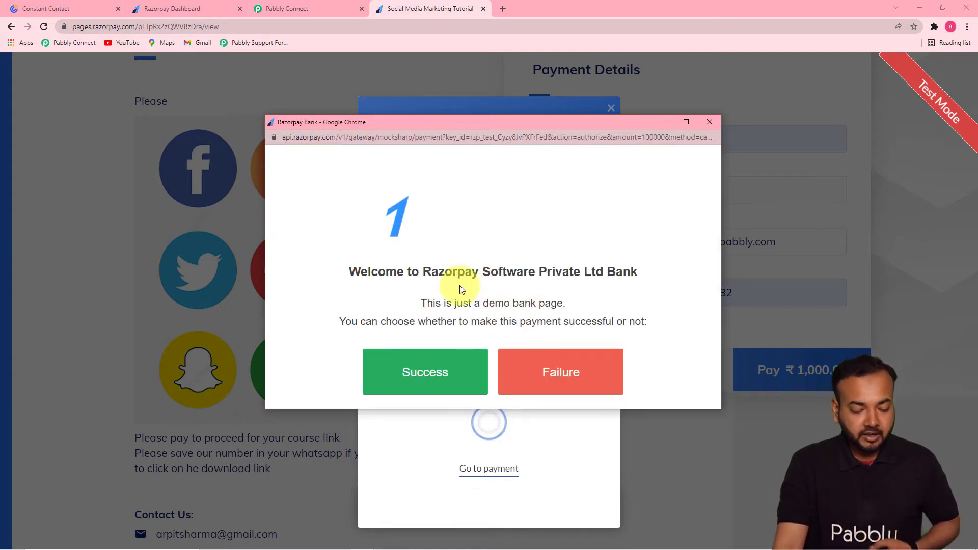
click(419, 373)
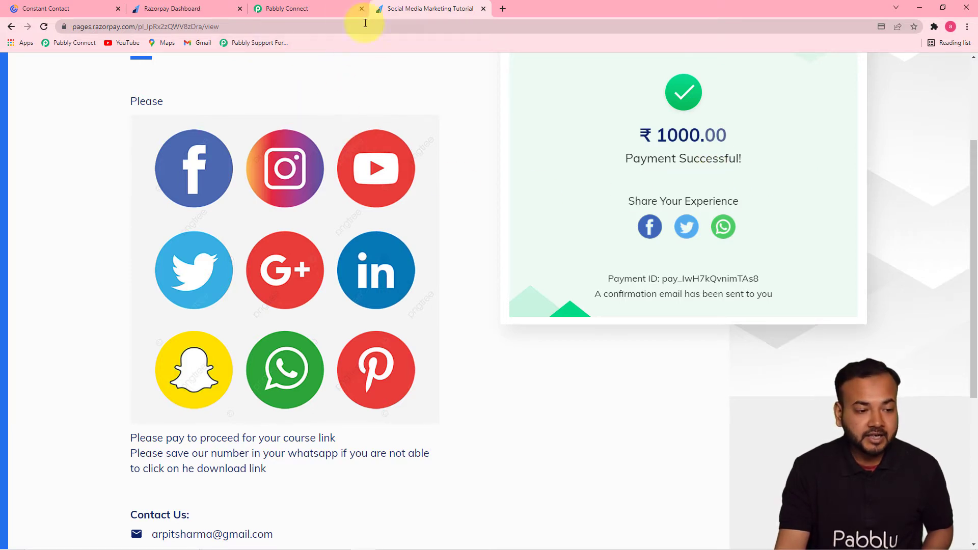
click(307, 10)
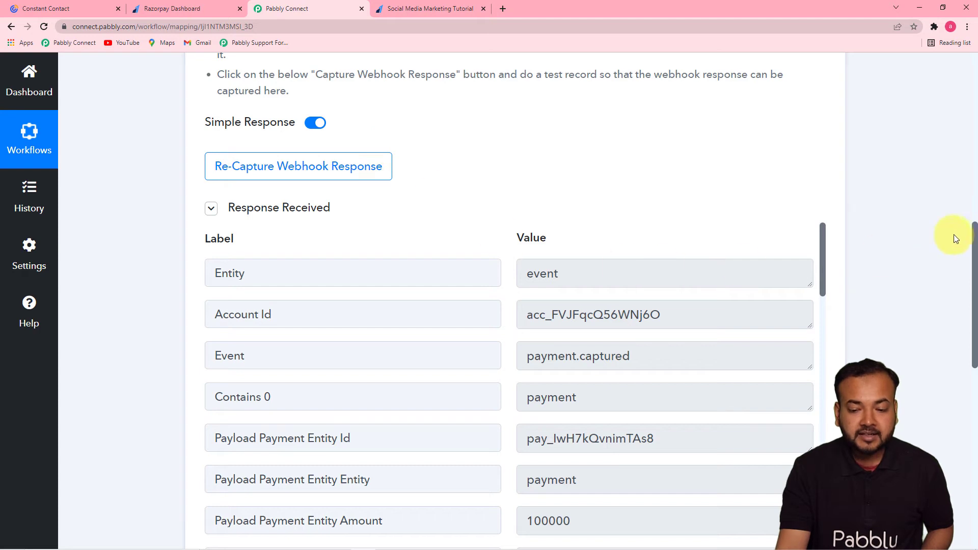
Scroll through the captured test payment's Response Received fields, then expand the action step's app chooser.
drag(976, 234, 975, 305)
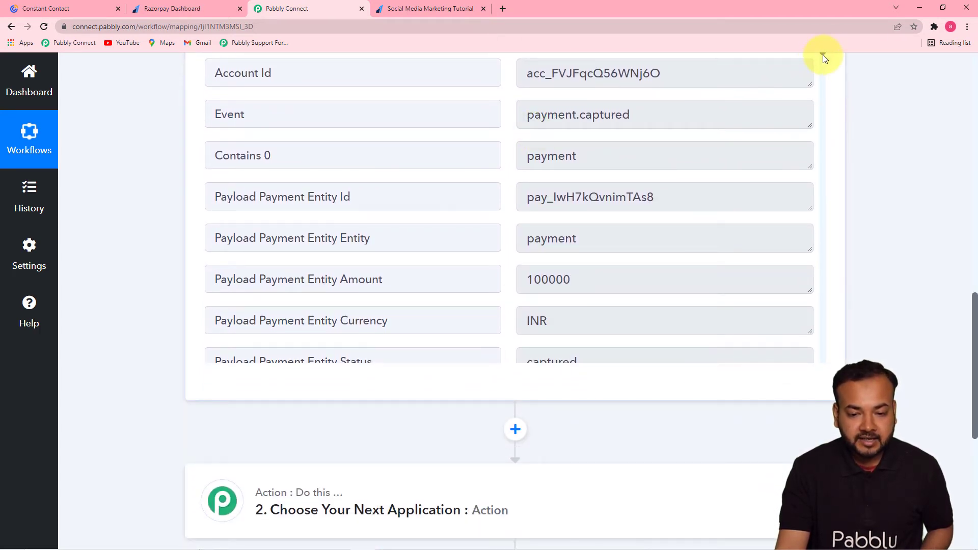
drag(824, 54, 828, 300)
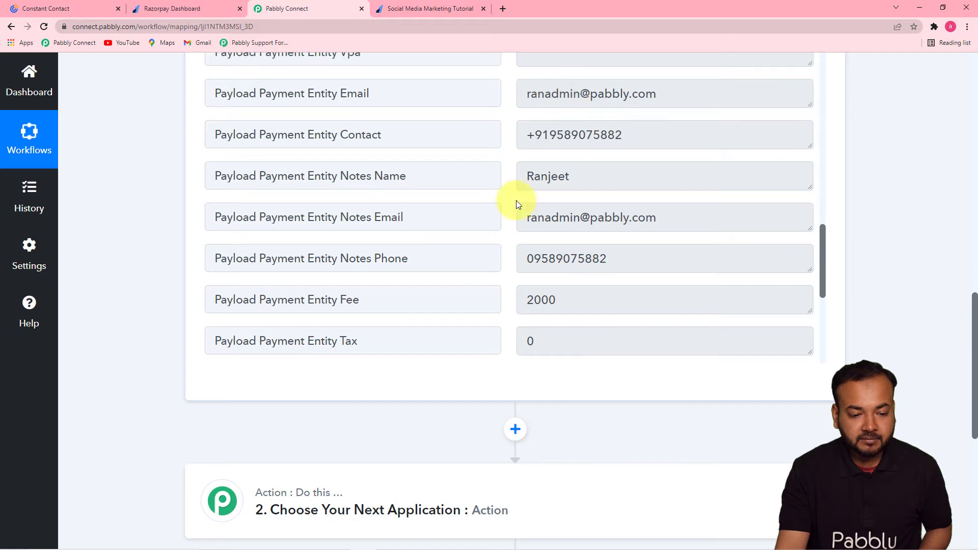
drag(827, 245, 821, 298)
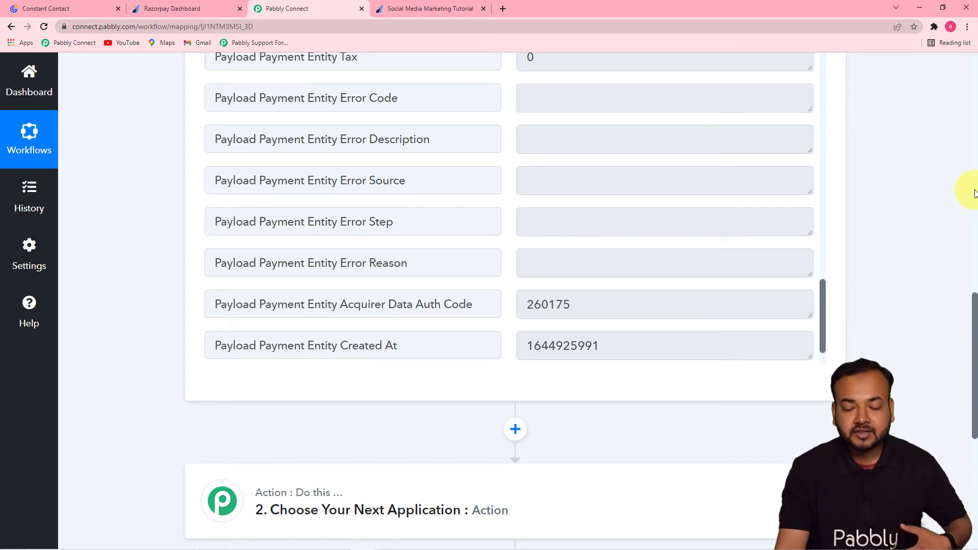
drag(973, 304, 967, 382)
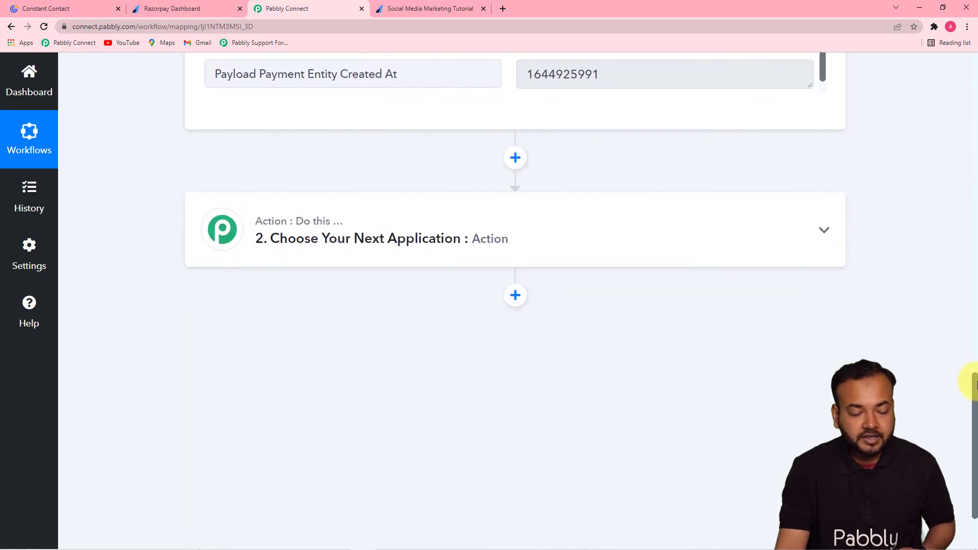
click(392, 242)
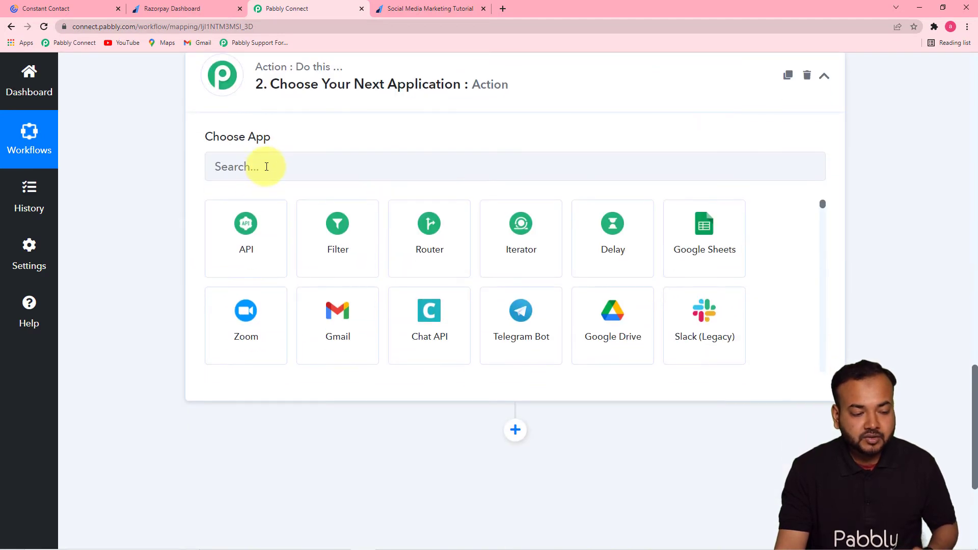
Search 'const' and set the action to Constant Contact's Create Contact event.
click(268, 166)
text(con)
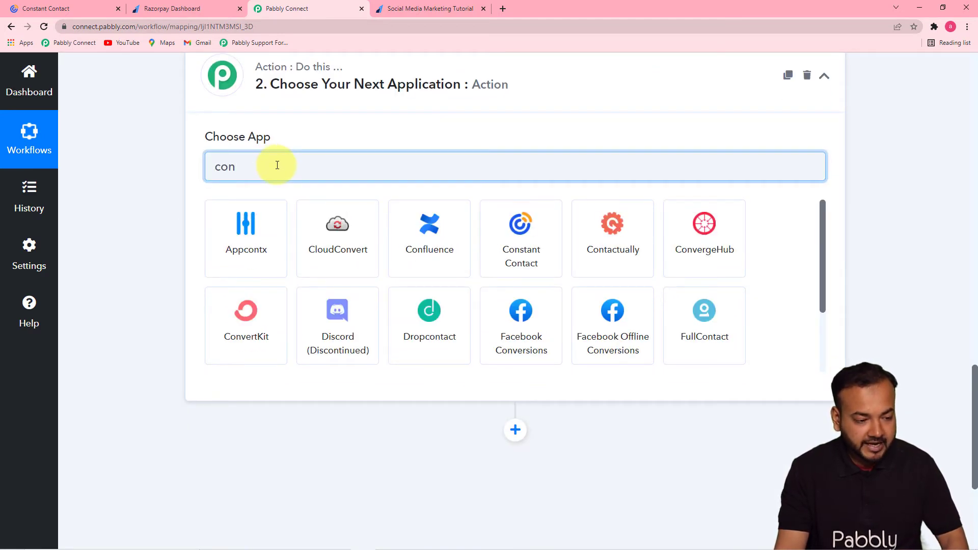
text(st)
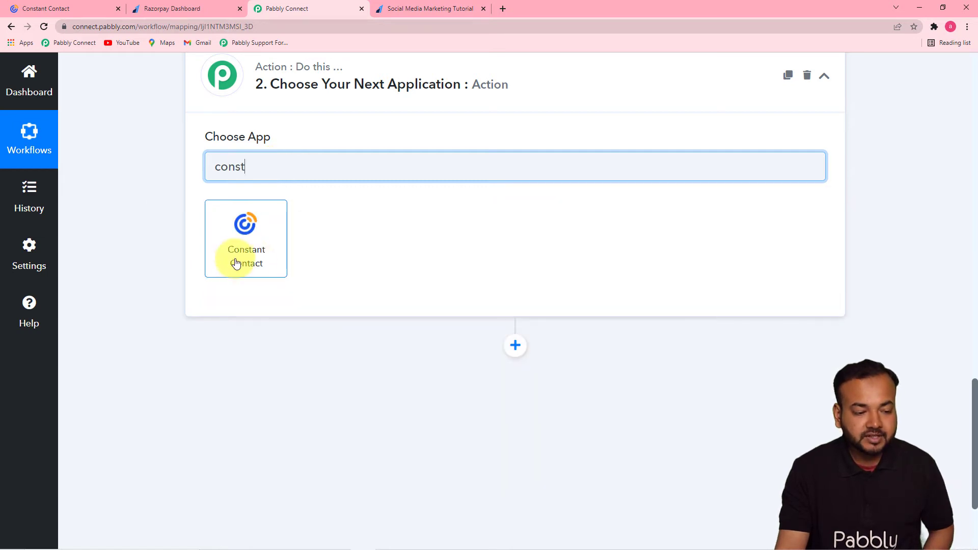
click(256, 262)
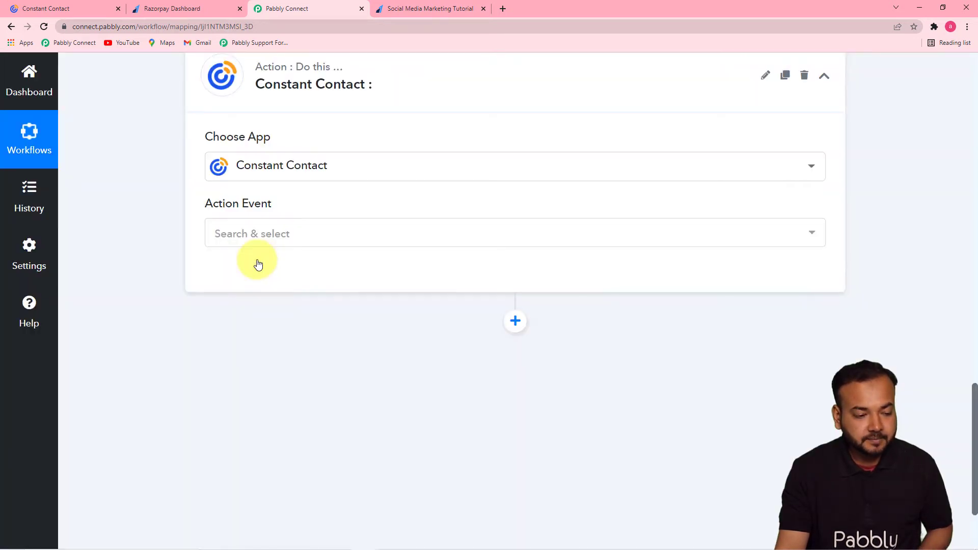
click(280, 233)
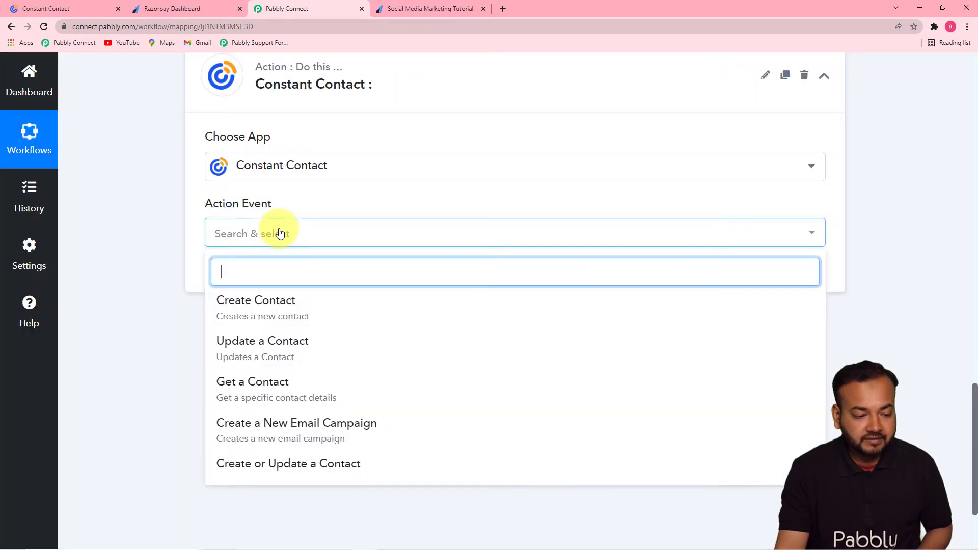
click(254, 306)
Add a new Constant Contact connection and allow Pabbly Connect access to the account.
click(253, 285)
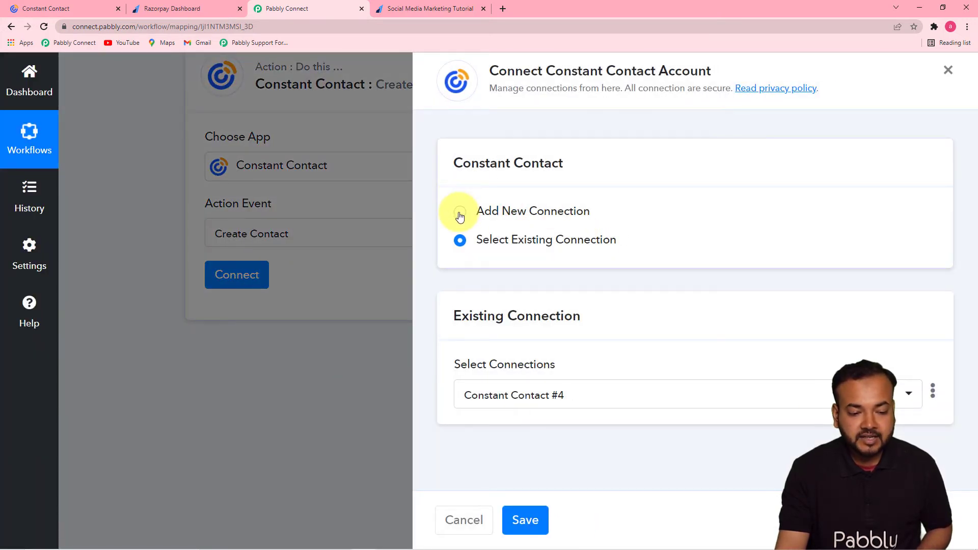
click(459, 212)
click(495, 380)
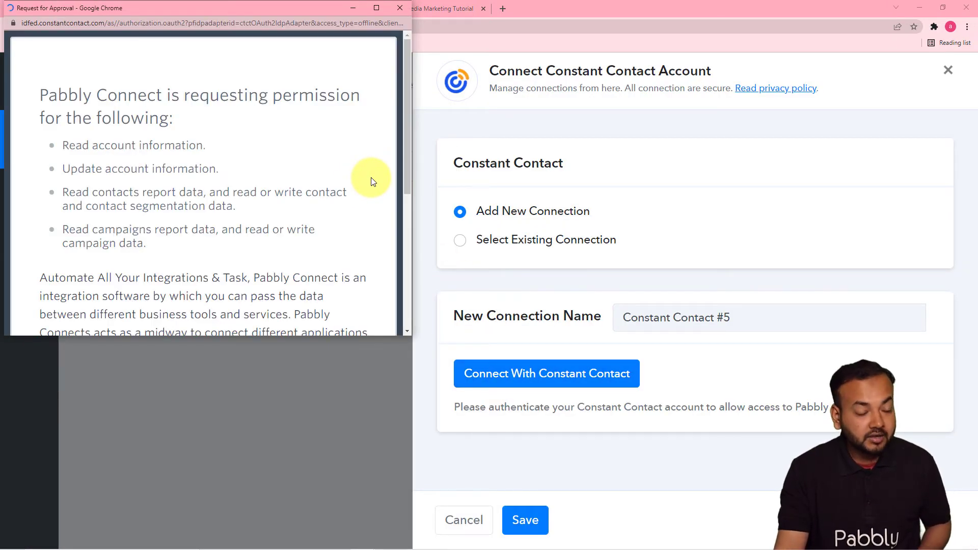
drag(241, 7, 464, 33)
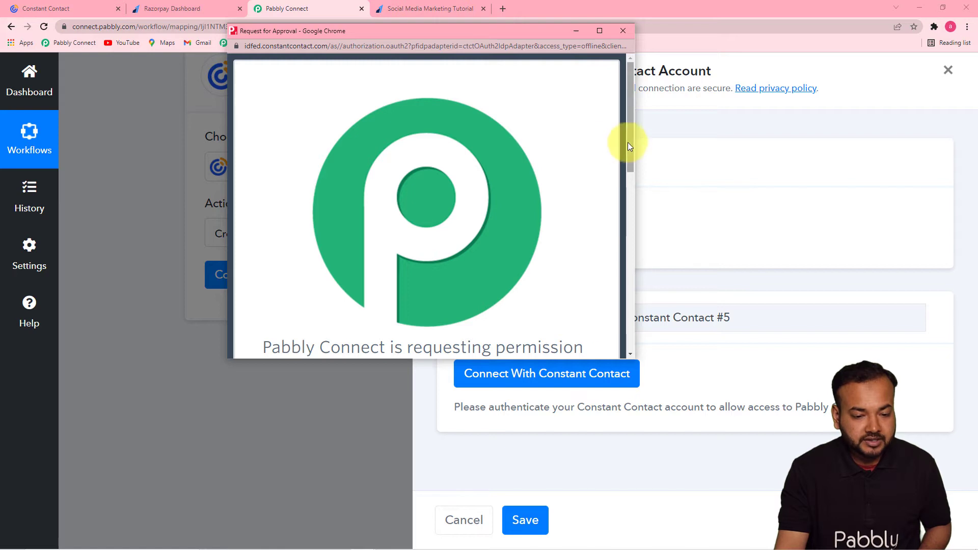
drag(629, 145, 618, 319)
click(457, 174)
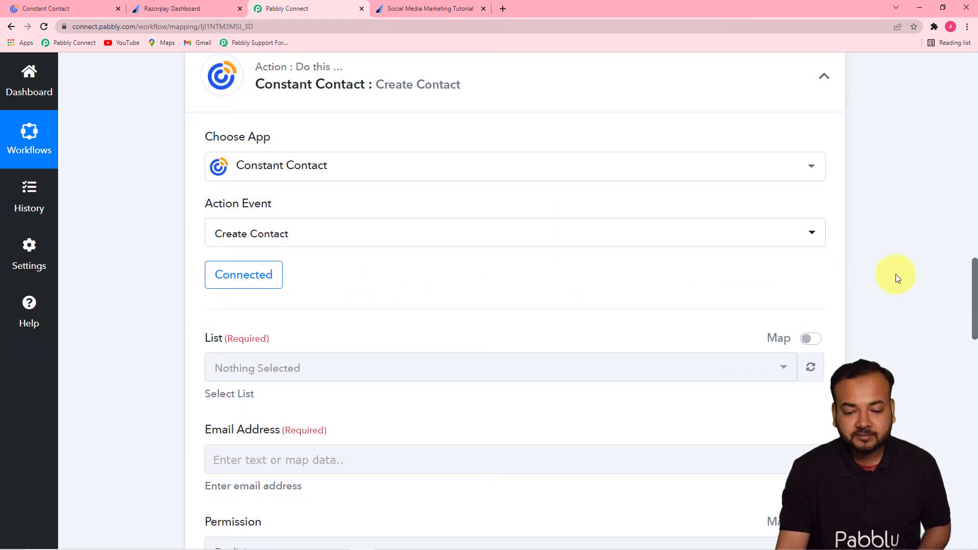
drag(976, 270, 973, 312)
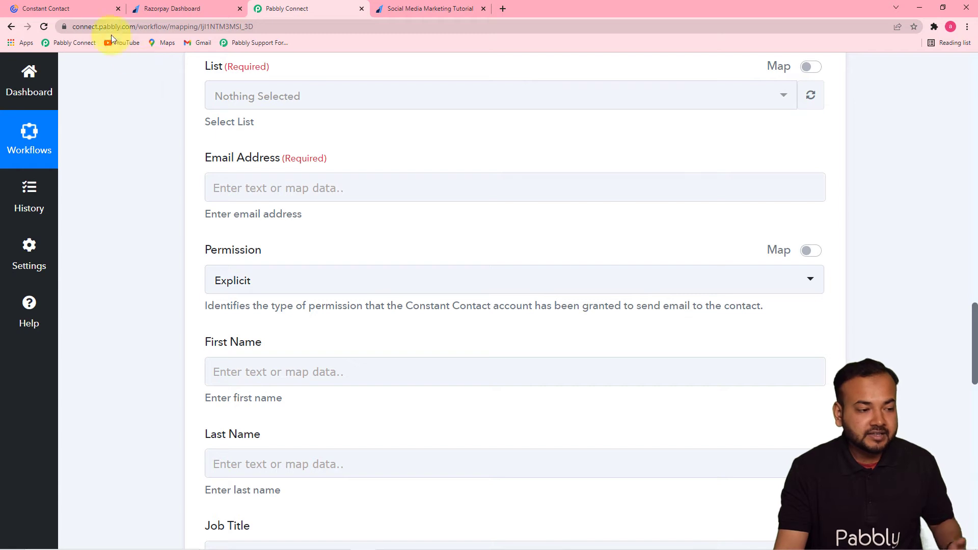
Check the General Interest and Pabbly lists on Constant Contact's Lists page, then return to Pabbly.
click(81, 10)
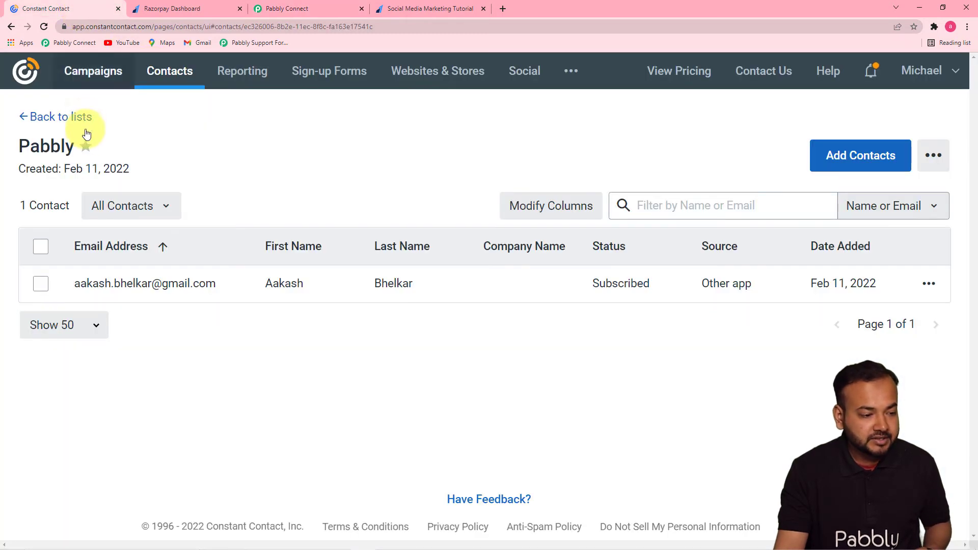
click(43, 116)
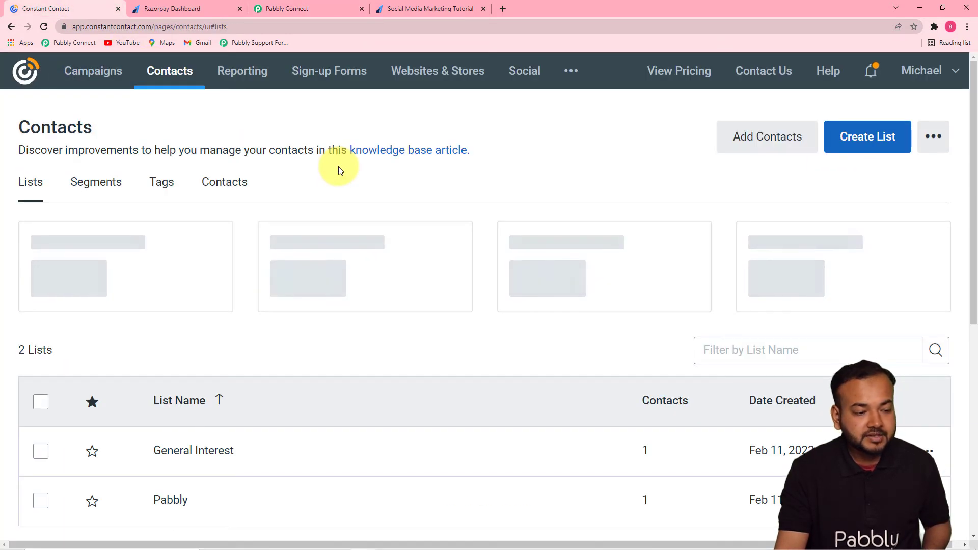
scroll(339, 168, down, 4)
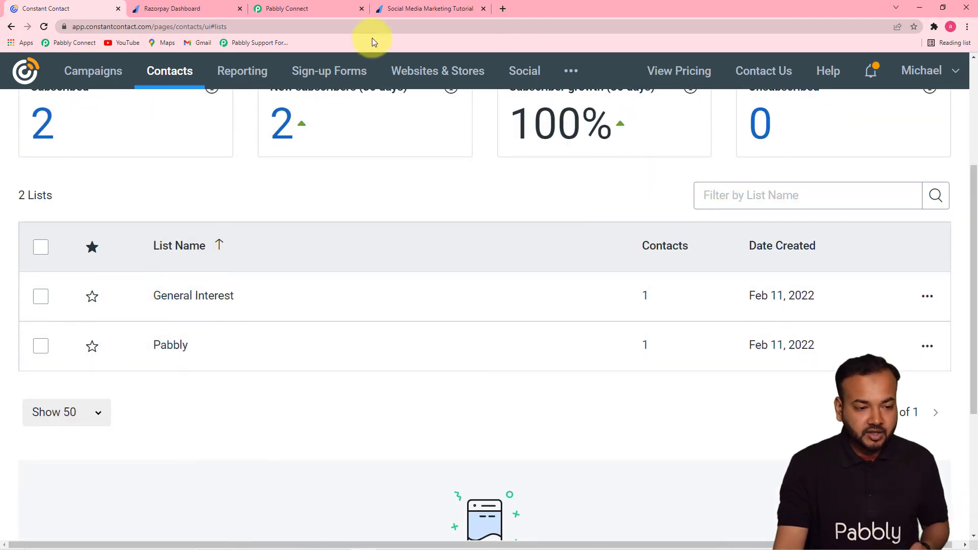
click(329, 9)
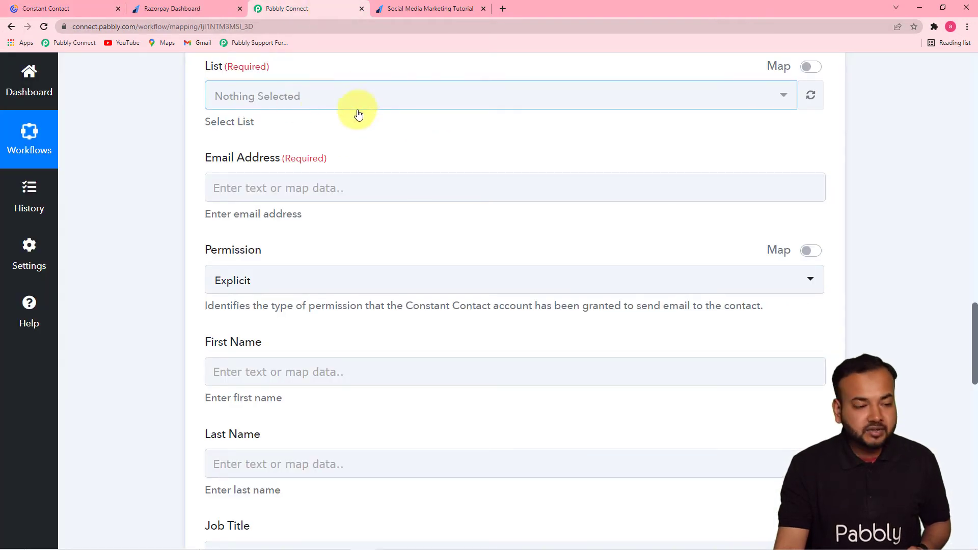
Choose the Pabbly list in the List dropdown and review the Razorpay response fields.
click(302, 95)
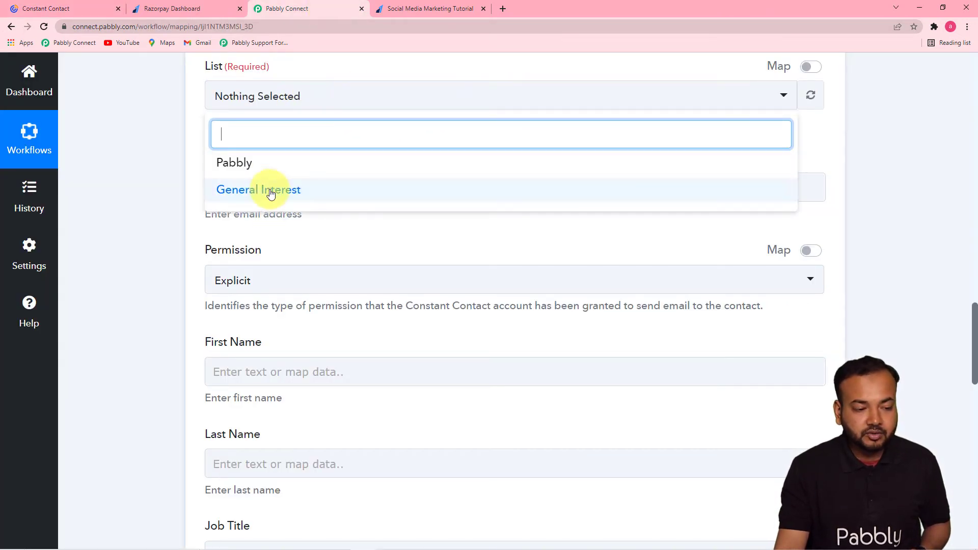
click(234, 163)
click(170, 149)
scroll(170, 149, down, 2)
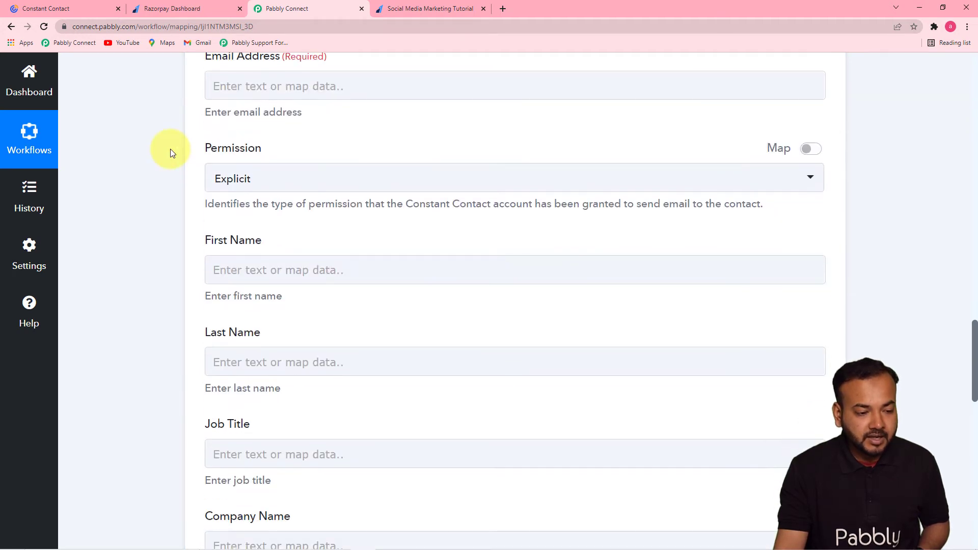
scroll(267, 181, up, 2)
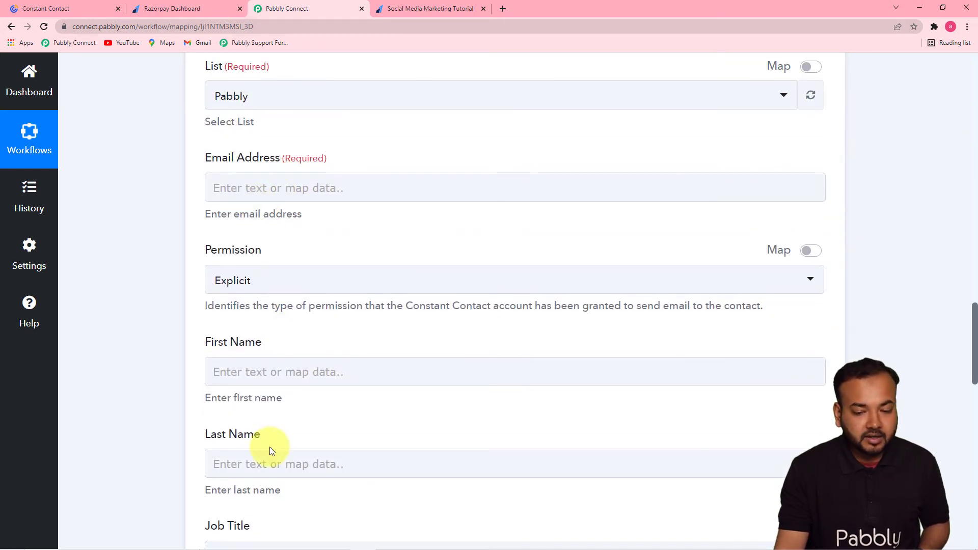
drag(976, 352, 961, 218)
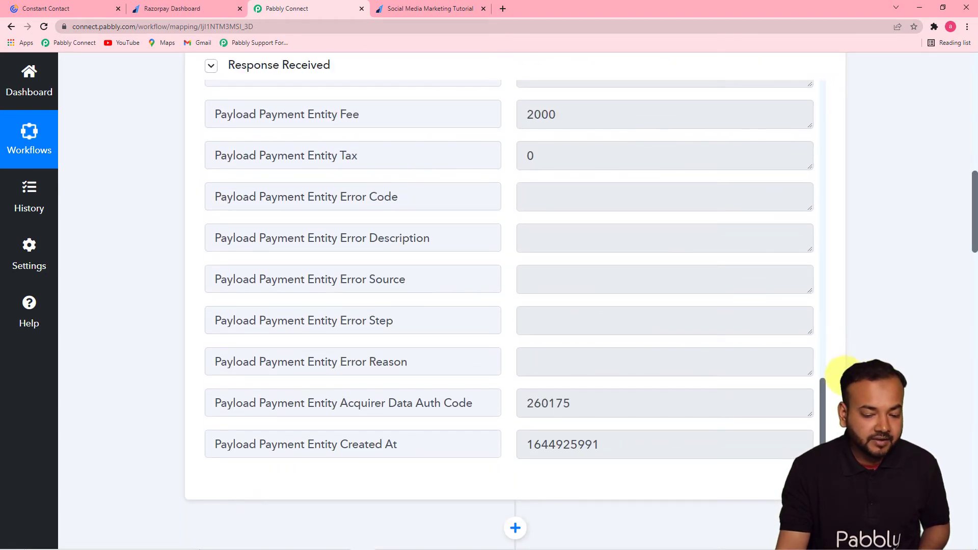
drag(823, 395, 822, 346)
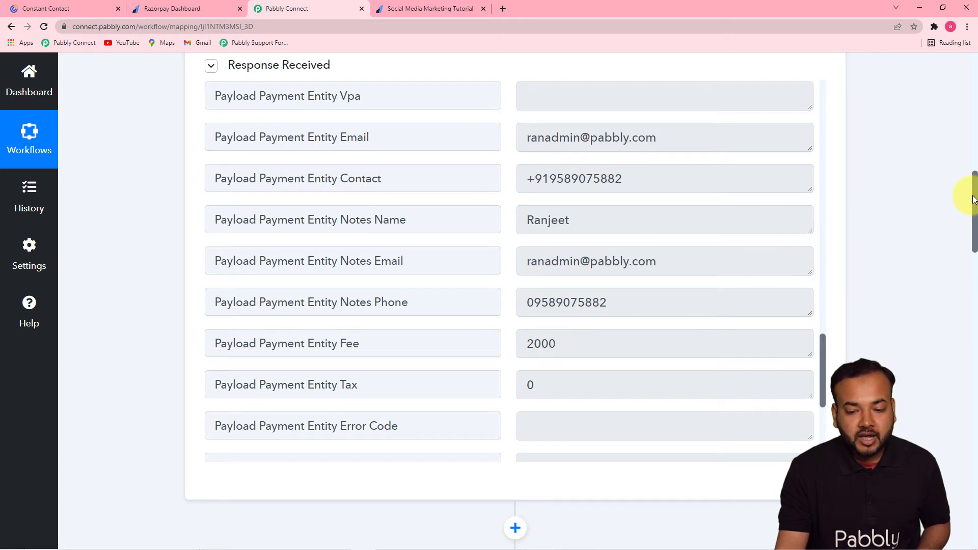
drag(972, 196, 974, 334)
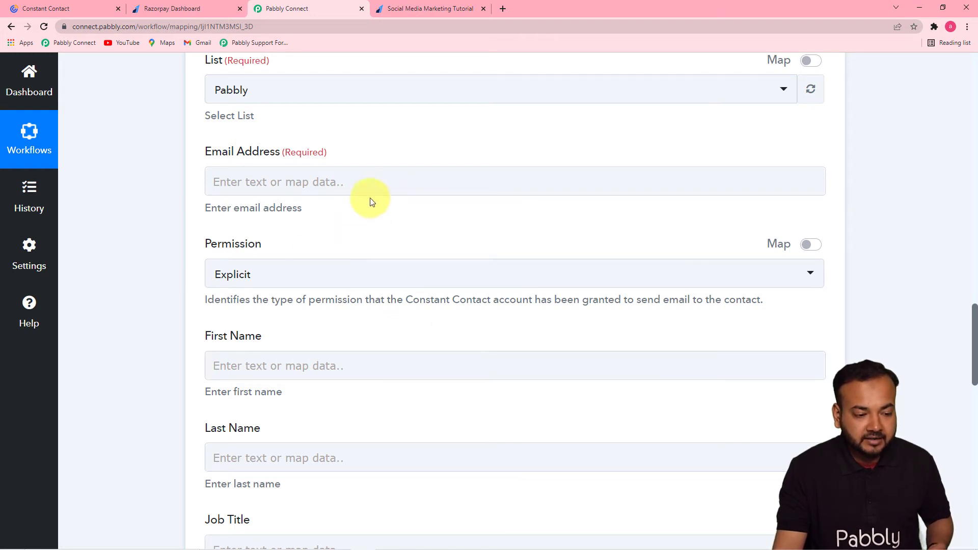
Map Email Address to the Razorpay Payment Captured field Payload Payment Entity Email.
click(367, 182)
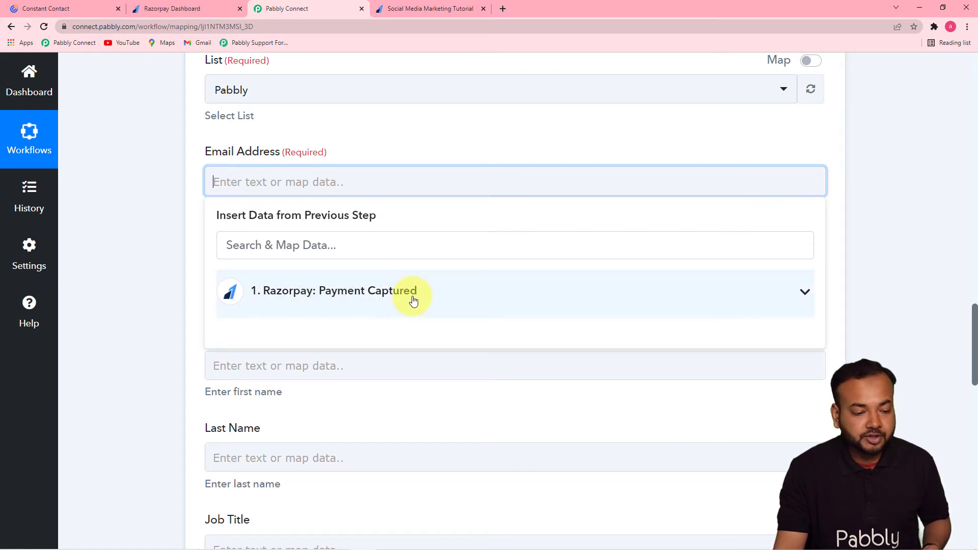
click(352, 301)
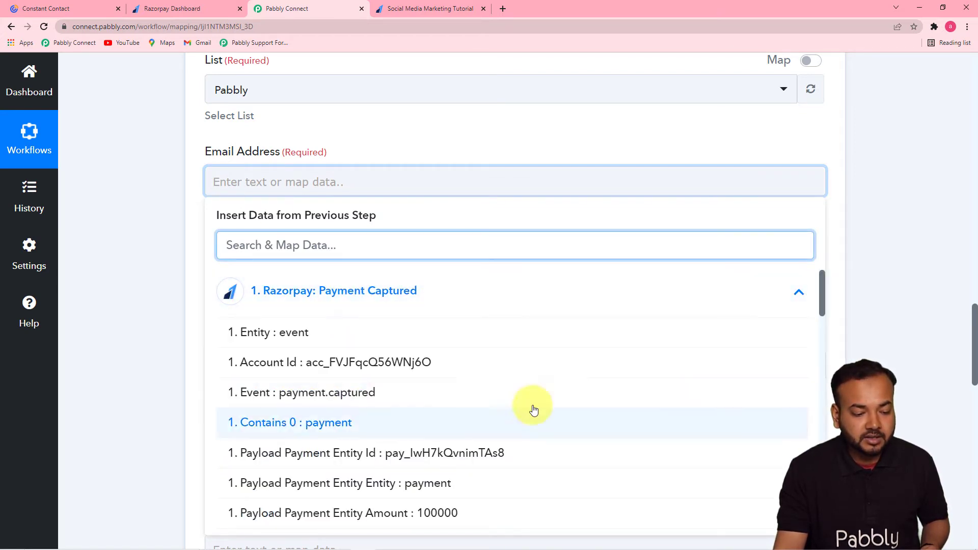
drag(824, 297, 819, 448)
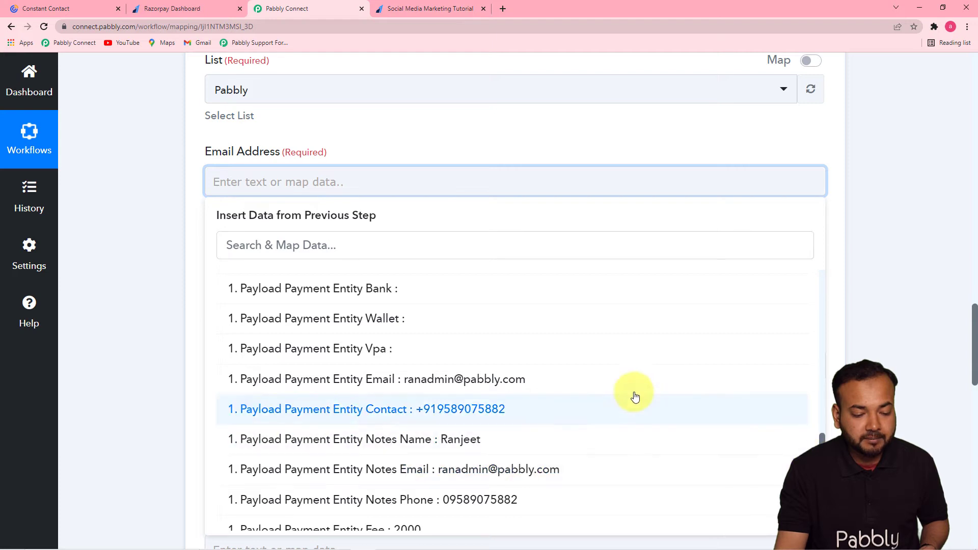
click(478, 387)
click(126, 268)
scroll(125, 268, down, 2)
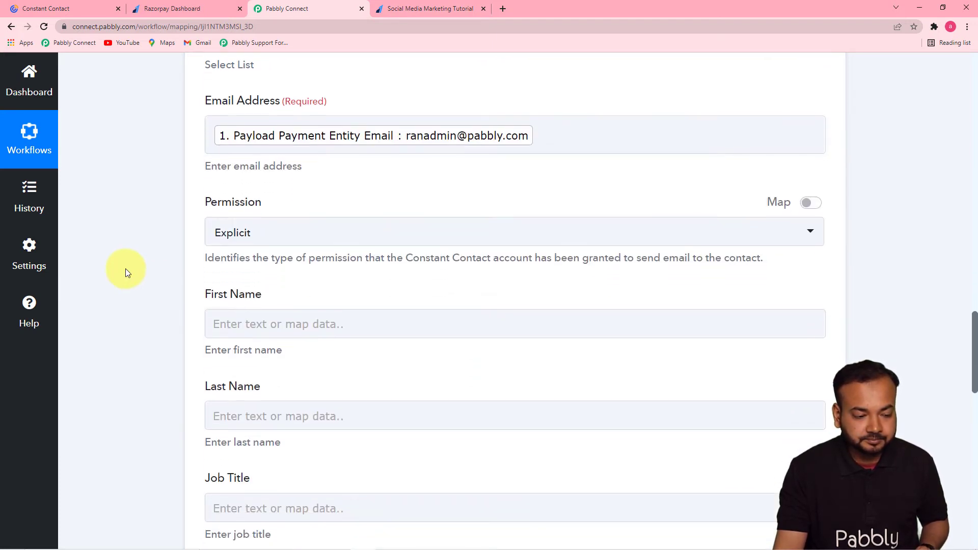
scroll(557, 233, down, 1)
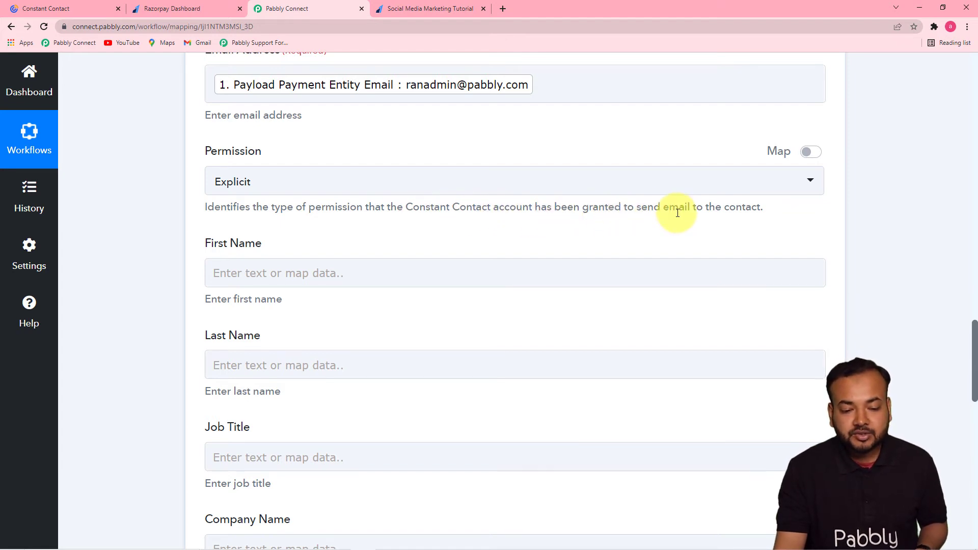
Leave the contact's Permission set to Explicit.
click(458, 192)
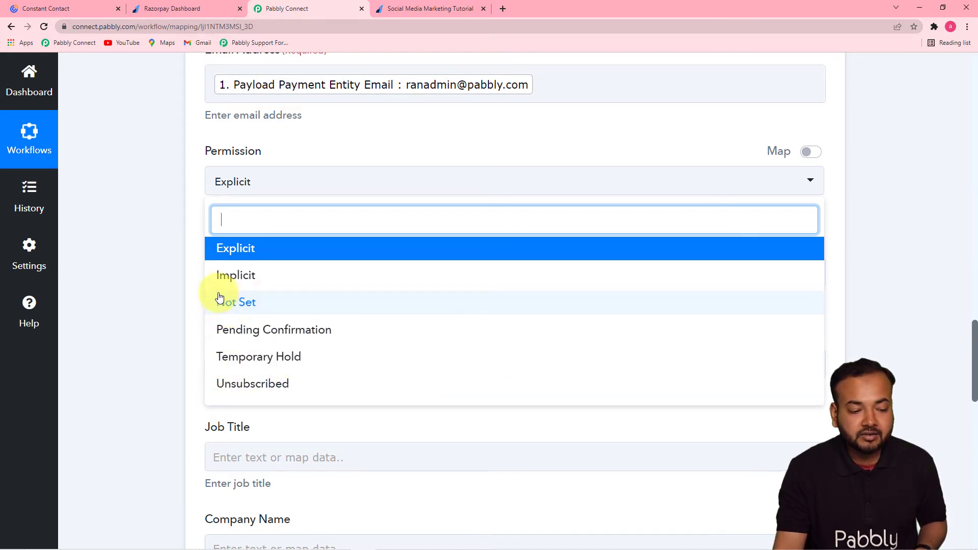
click(252, 255)
scroll(194, 241, up, 3)
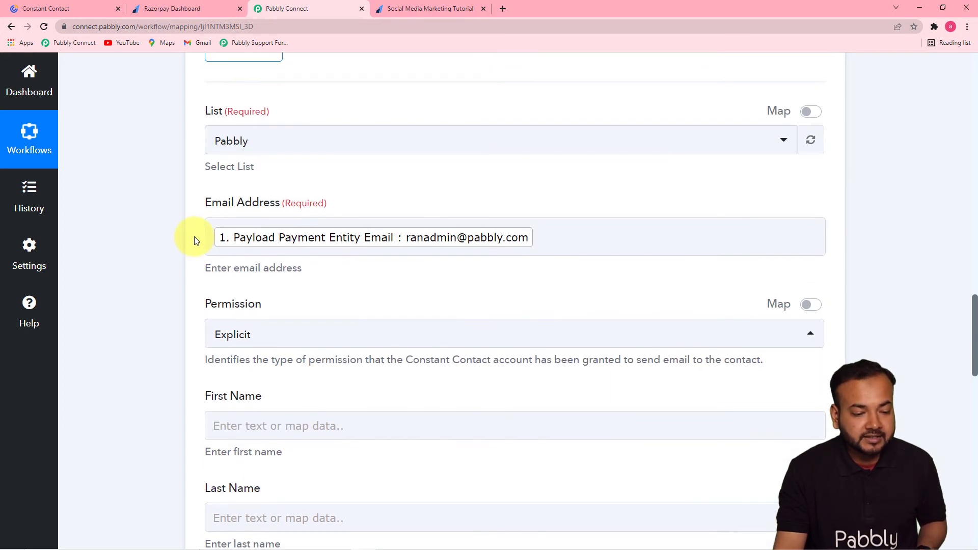
drag(974, 304, 971, 338)
Map First Name to the Razorpay field Payload Payment Entity Notes Name.
click(404, 161)
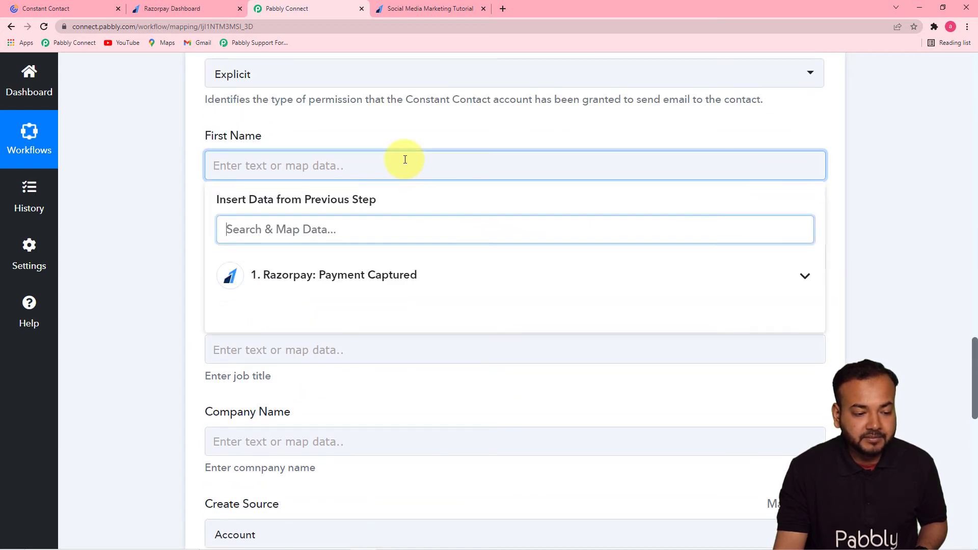
click(410, 274)
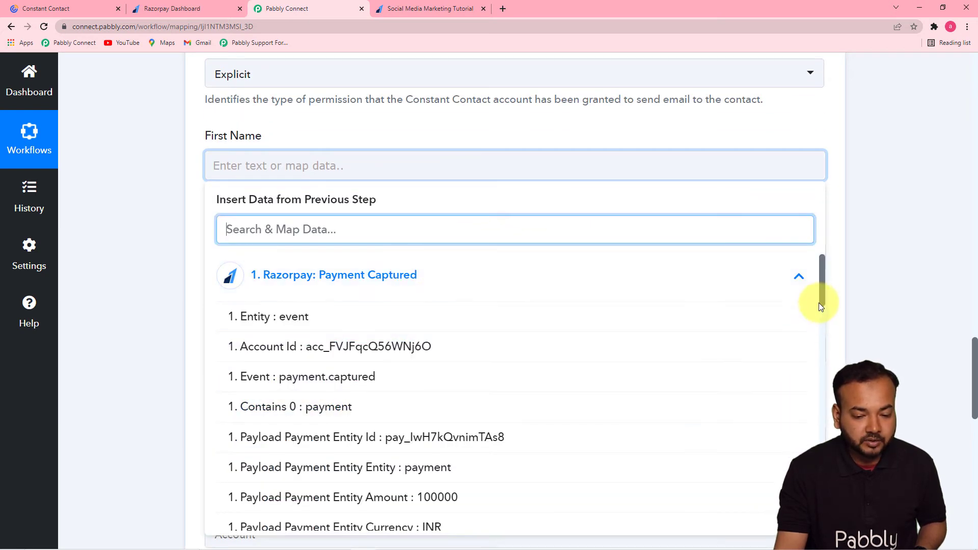
drag(821, 304, 822, 439)
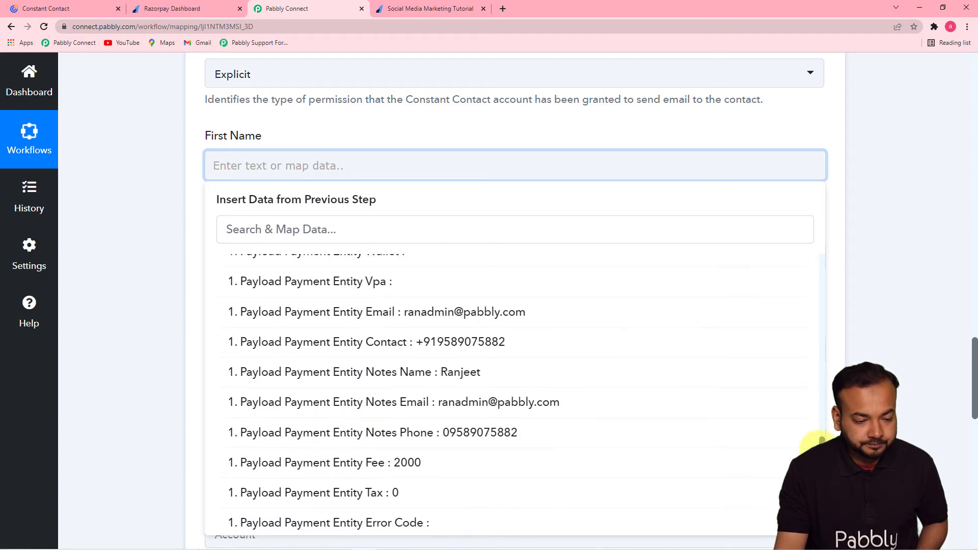
click(471, 382)
click(160, 232)
scroll(160, 232, down, 1)
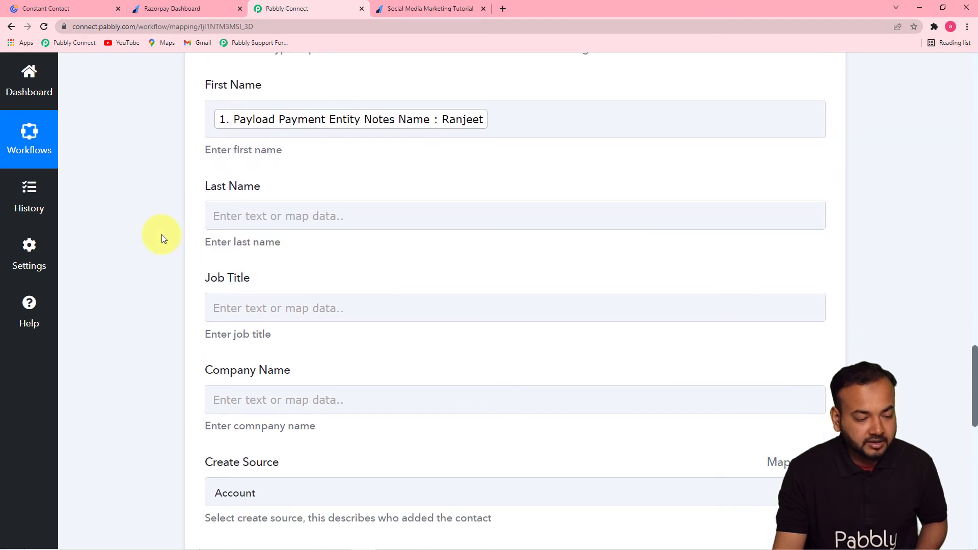
Look through Last Name's Razorpay data options and leave the field unmapped.
click(379, 218)
click(415, 318)
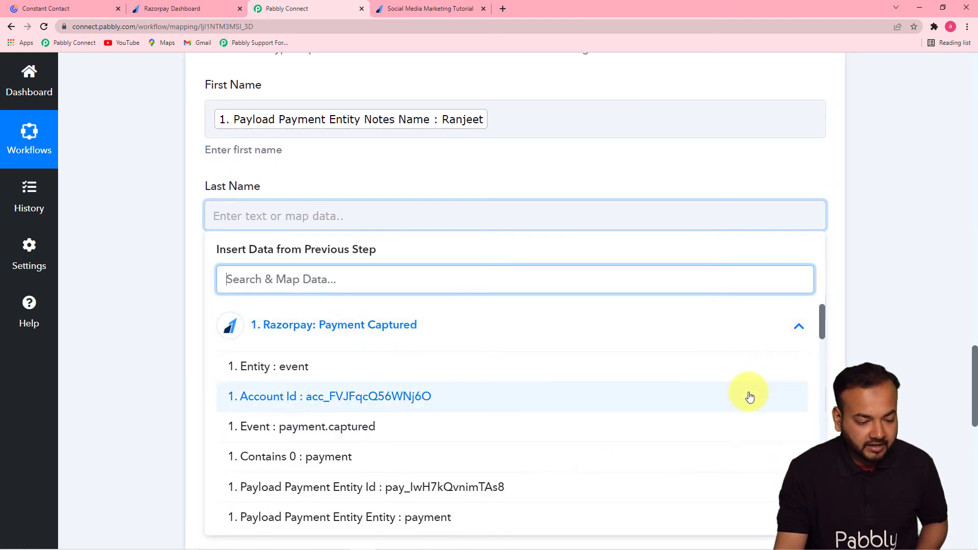
drag(821, 328, 801, 509)
scroll(769, 454, down, 3)
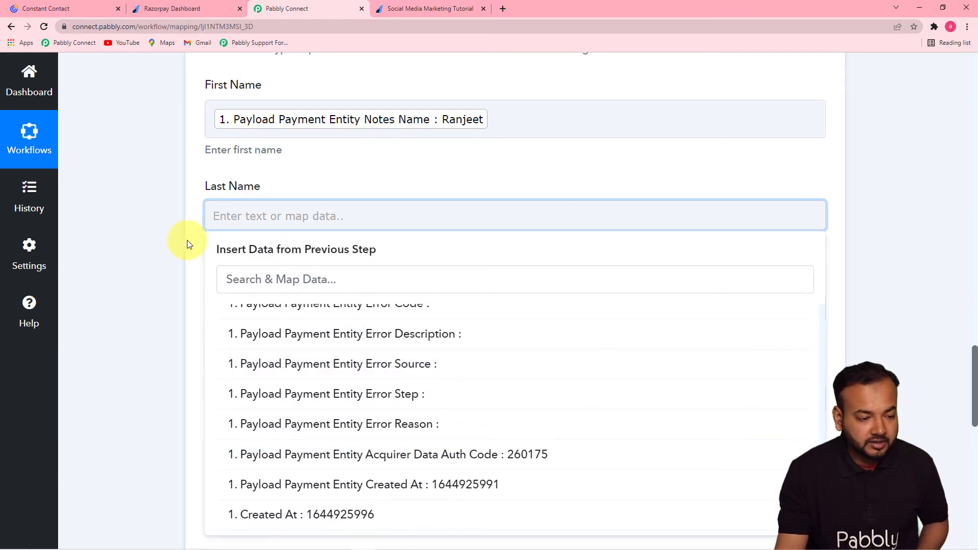
click(203, 182)
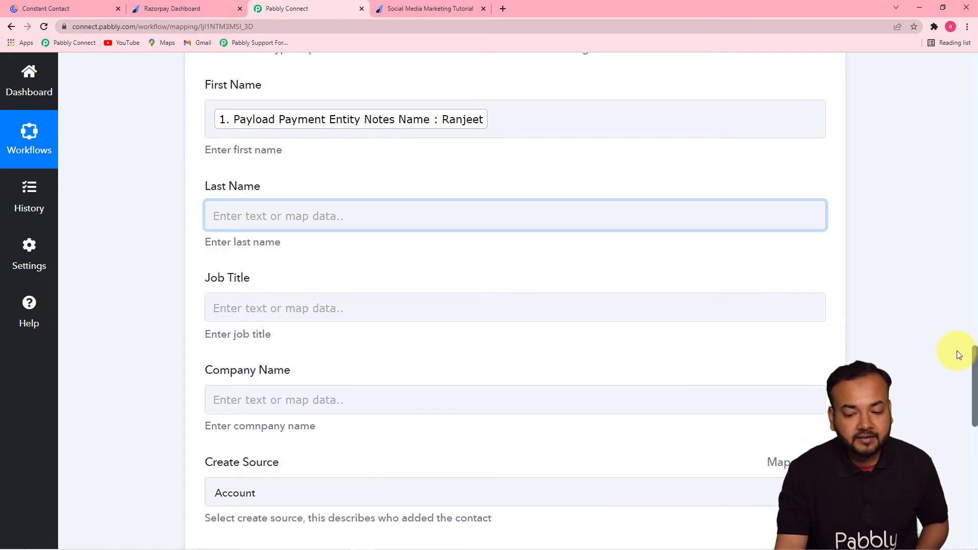
drag(976, 355, 975, 410)
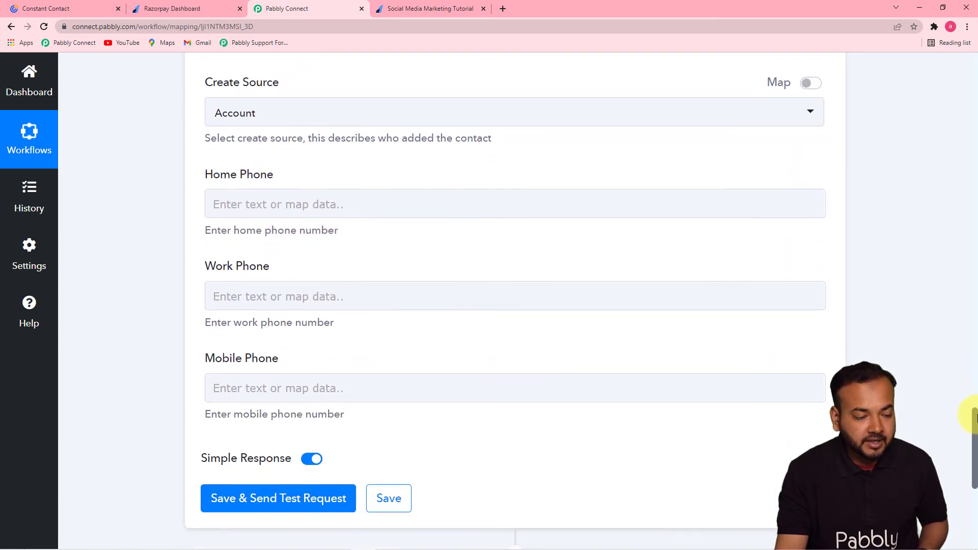
click(331, 123)
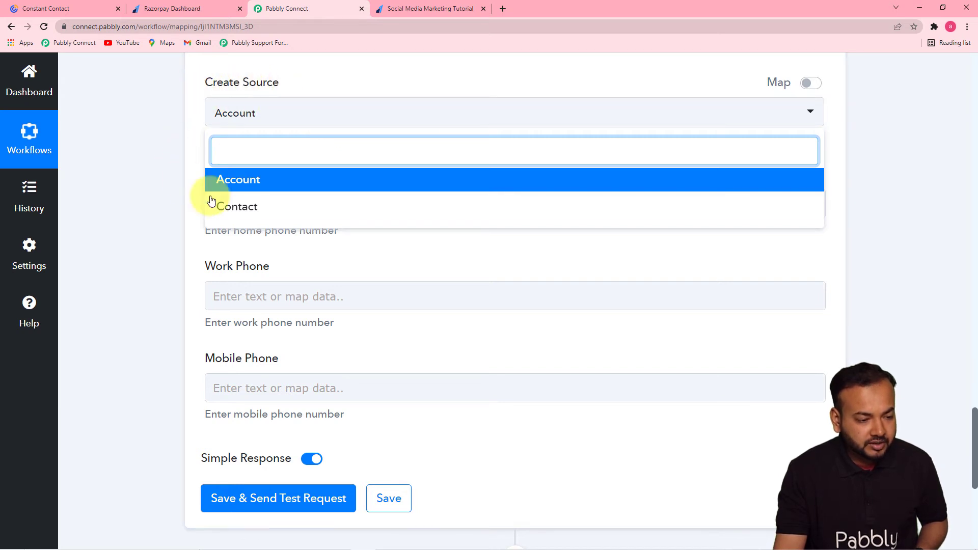
click(194, 175)
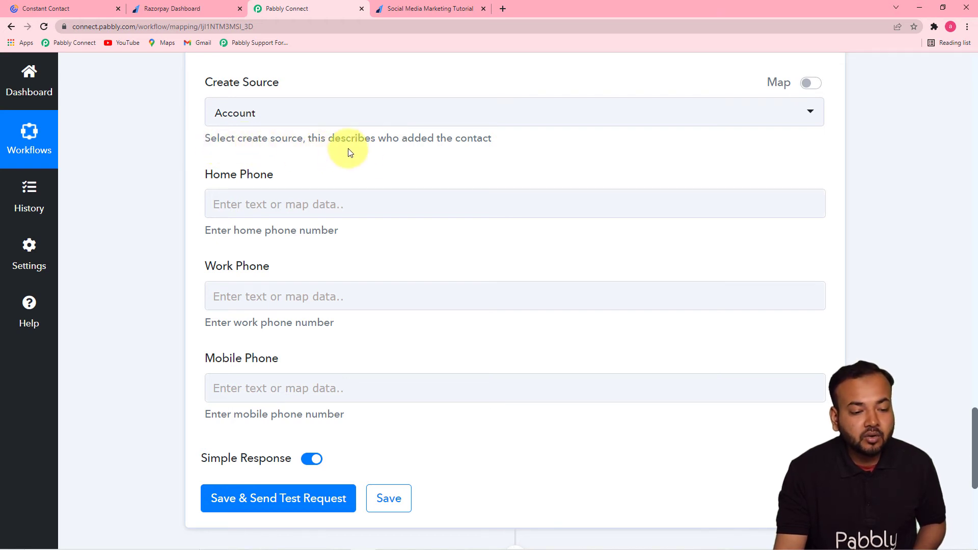
click(465, 116)
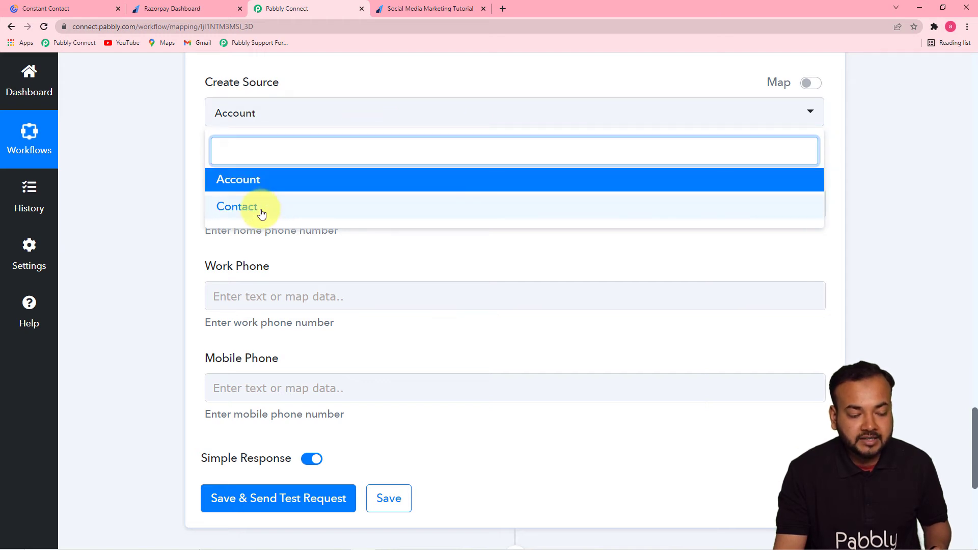
click(240, 184)
scroll(186, 170, down, 5)
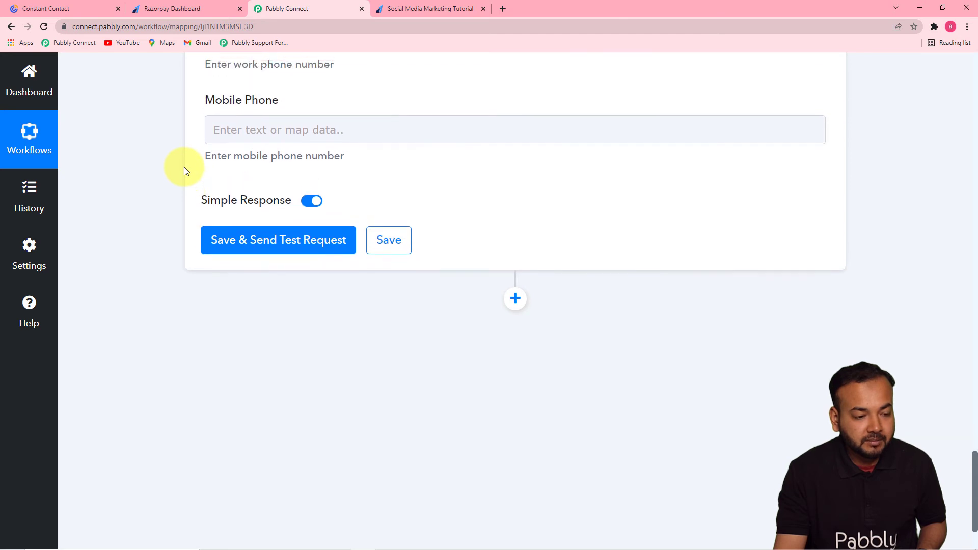
scroll(185, 170, up, 5)
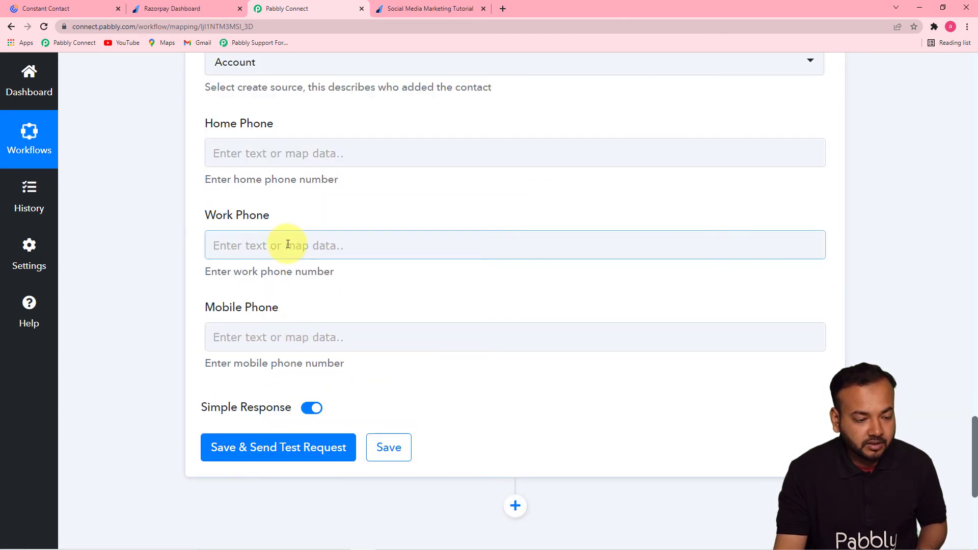
Map Mobile Phone to the Razorpay Payment Captured field Payload Payment Entity Contact.
click(287, 344)
click(357, 448)
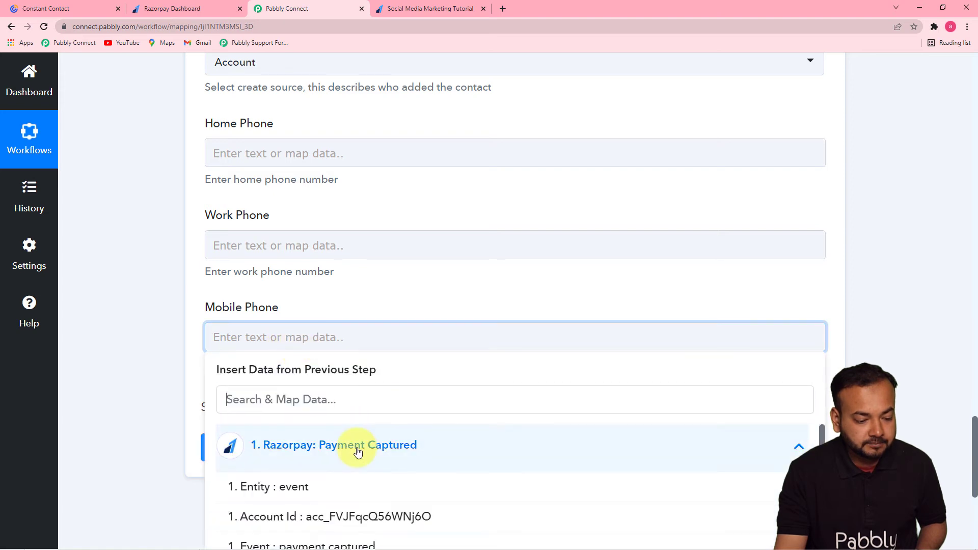
scroll(822, 436, down, 7)
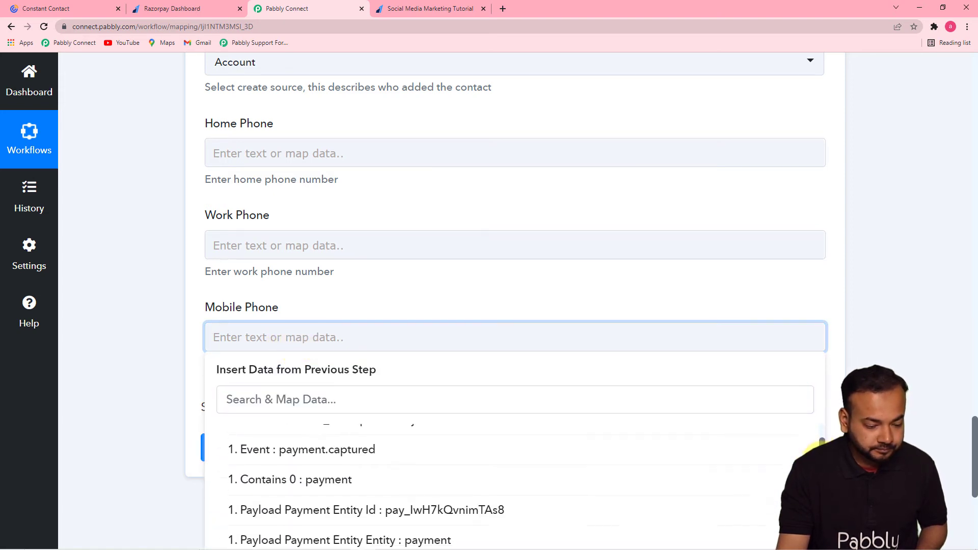
scroll(822, 436, down, 6)
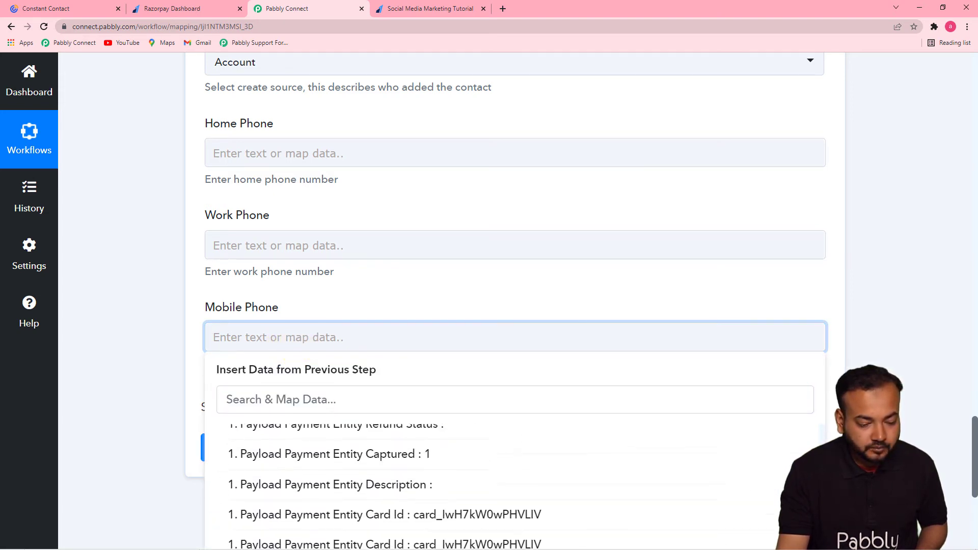
scroll(510, 484, down, 1)
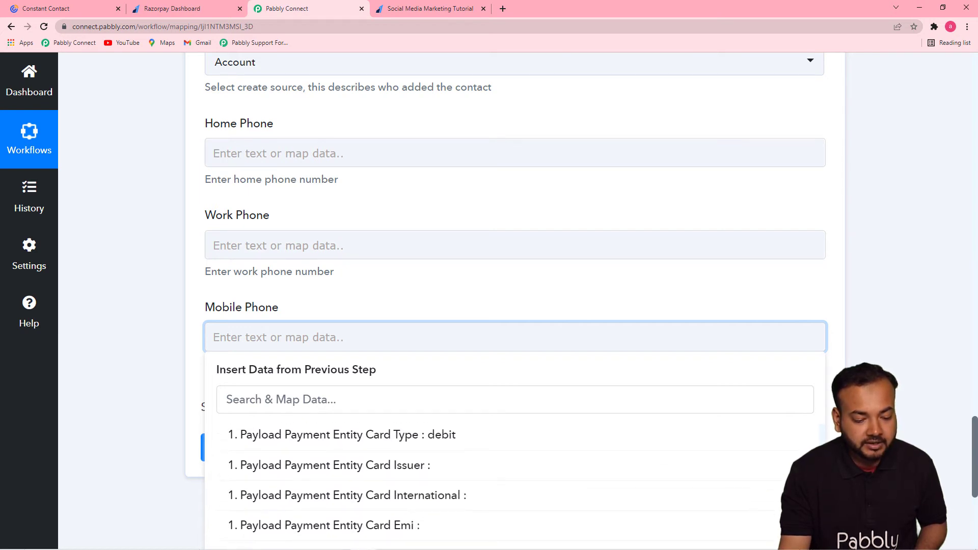
drag(975, 442, 975, 492)
click(576, 416)
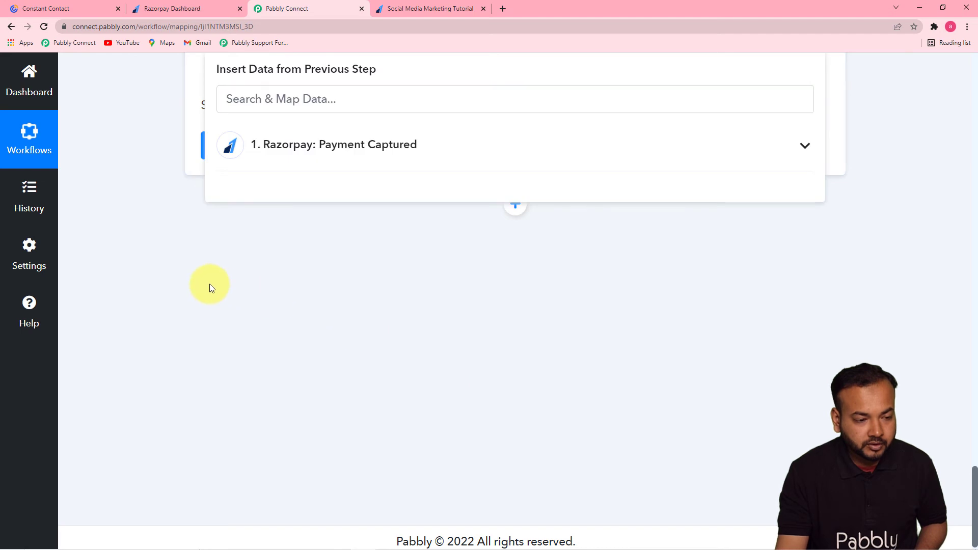
click(210, 284)
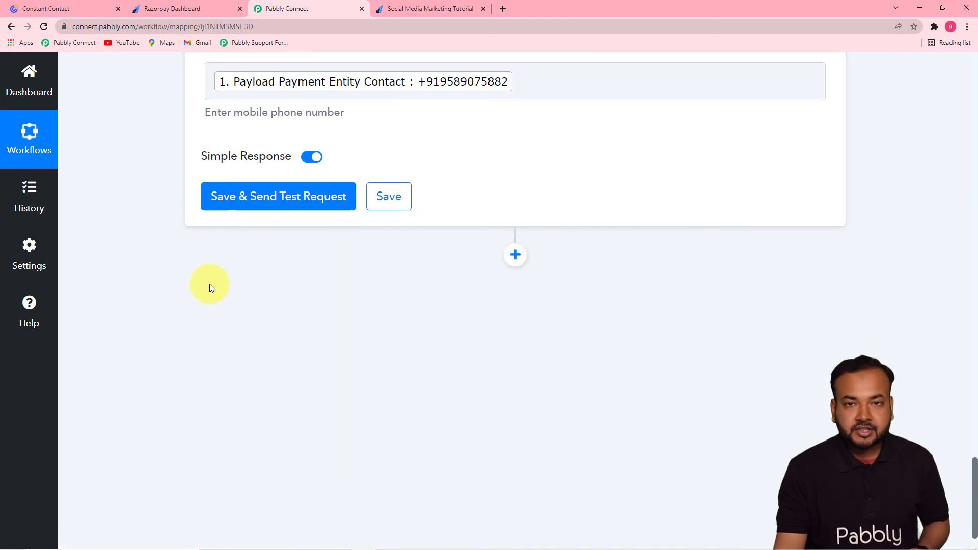
drag(975, 471, 975, 433)
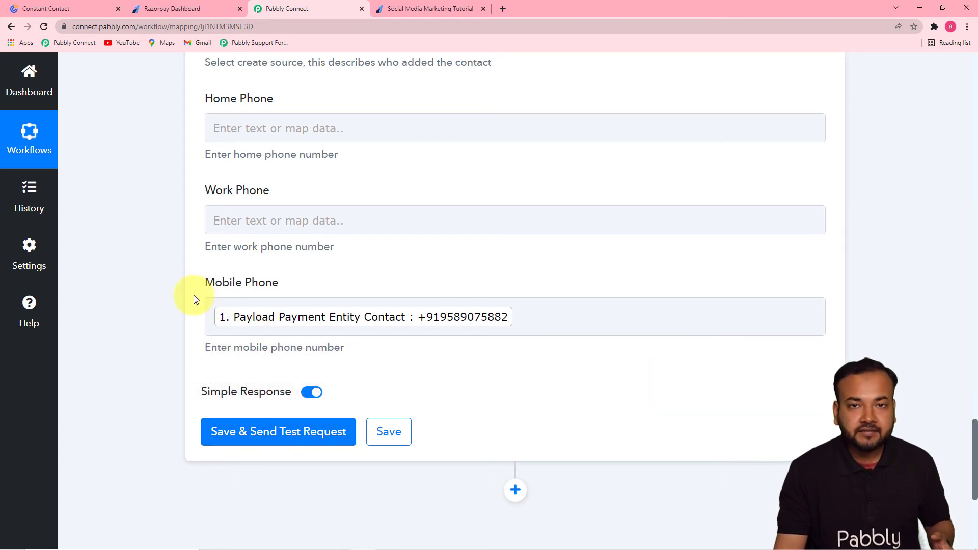
Check Constant Contact's Pabbly list, then save the action and send a test request.
click(53, 10)
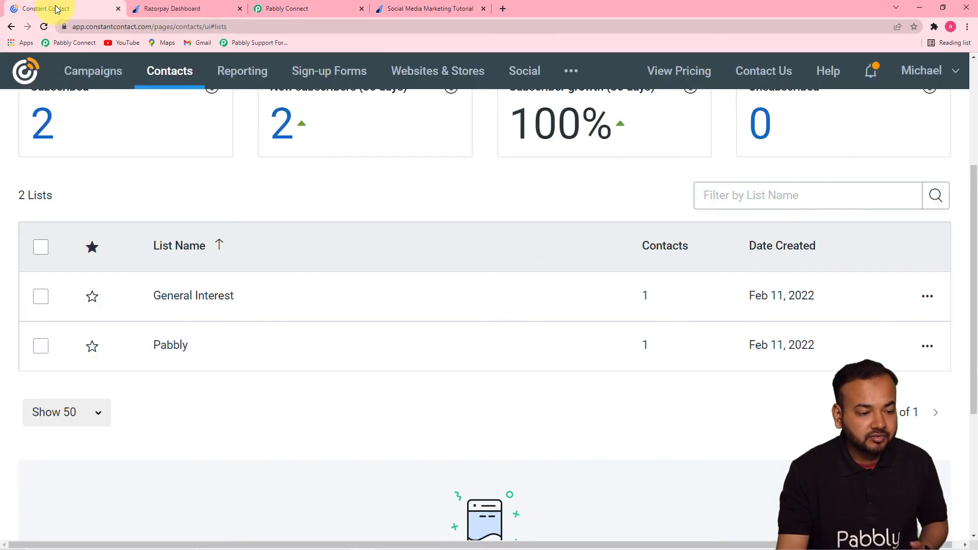
click(171, 345)
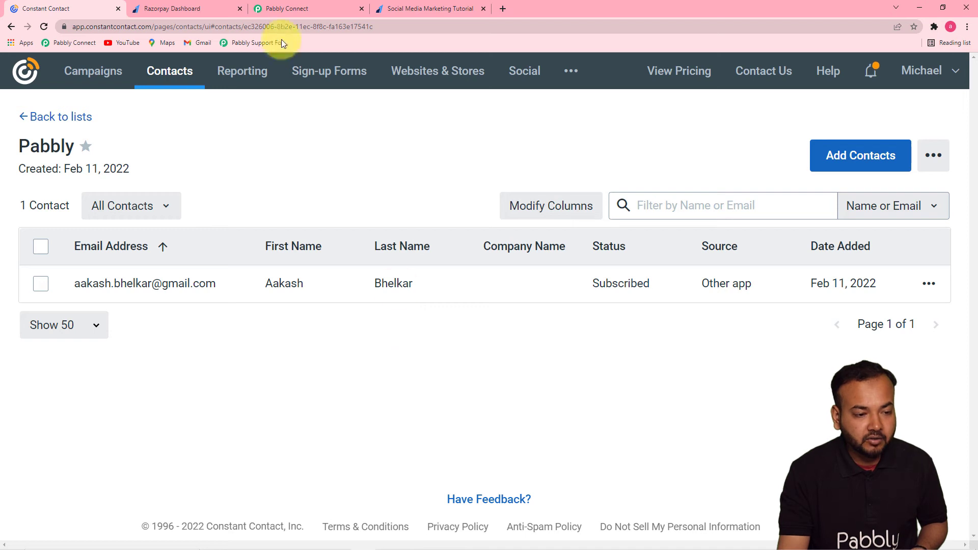
click(273, 6)
click(283, 432)
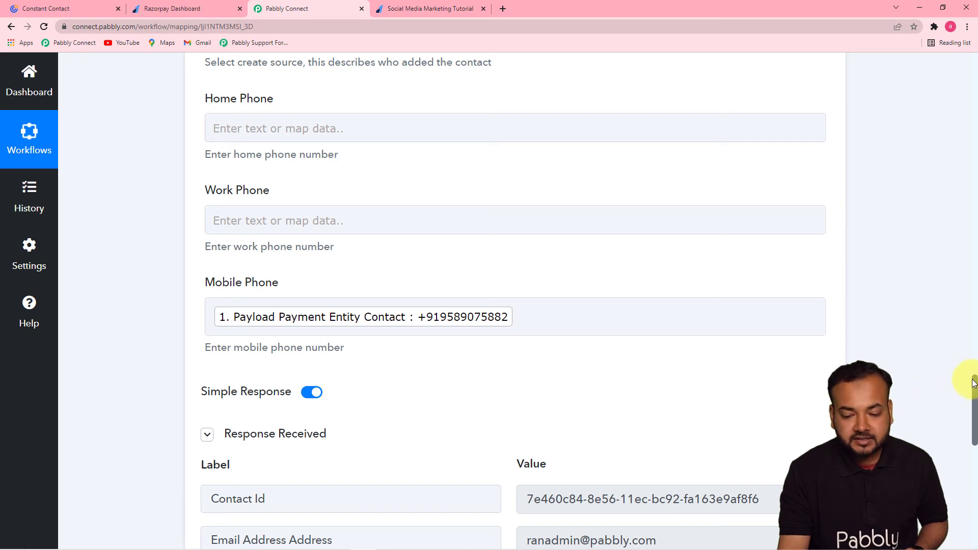
drag(973, 383, 974, 439)
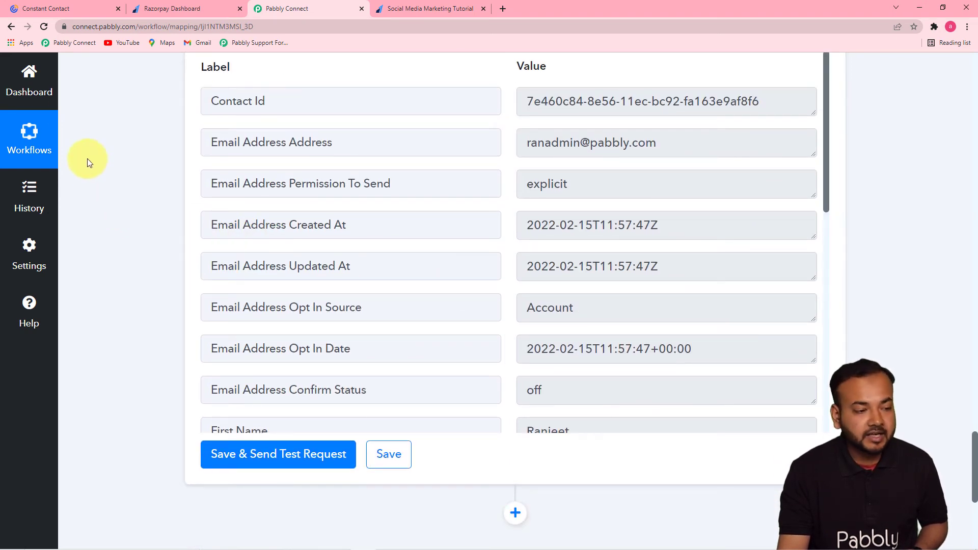
click(56, 6)
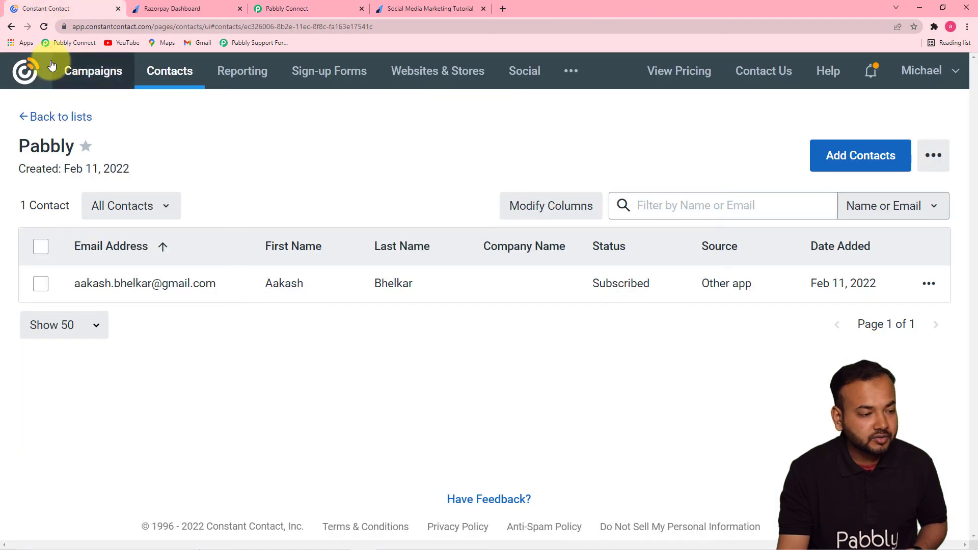
Refresh the Pabbly list to see 2 contacts, then return to the Pabbly Connect workflow.
click(44, 26)
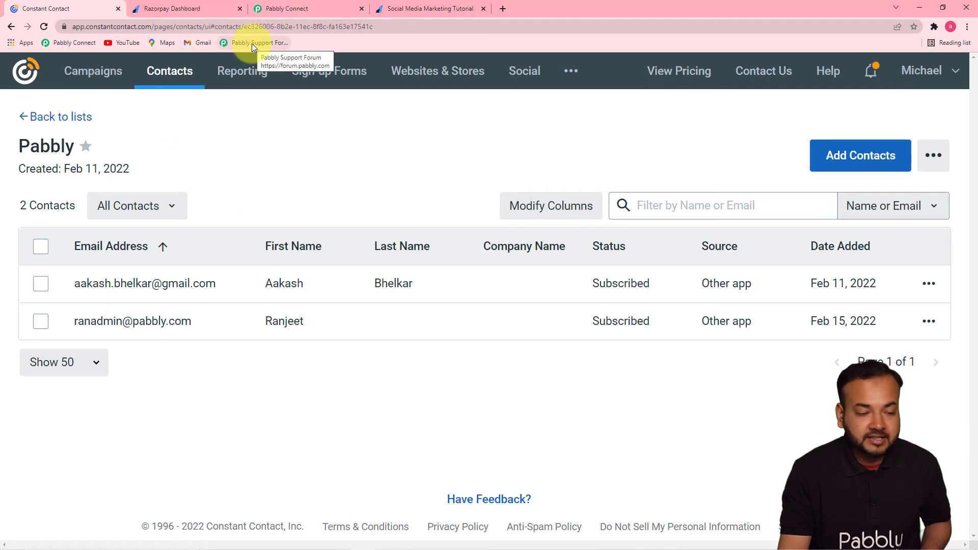
click(267, 9)
scroll(977, 264, up, 8)
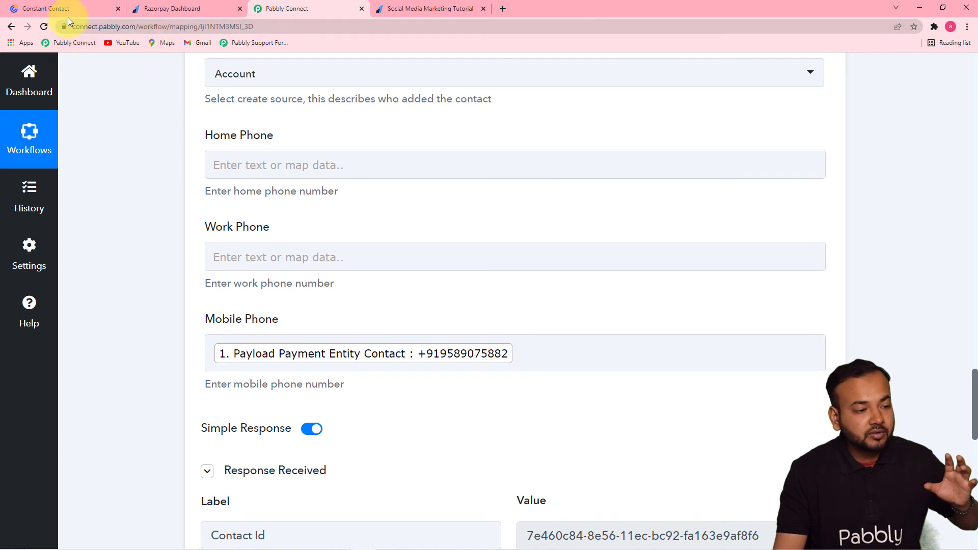
Fill in the buyer's full name on the Razorpay payment page.
click(164, 11)
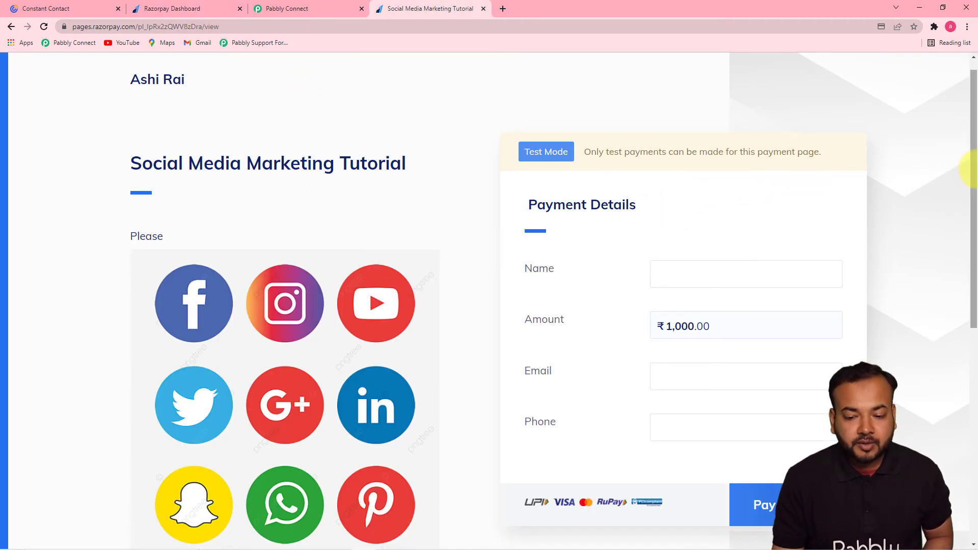
drag(976, 181, 975, 227)
click(722, 191)
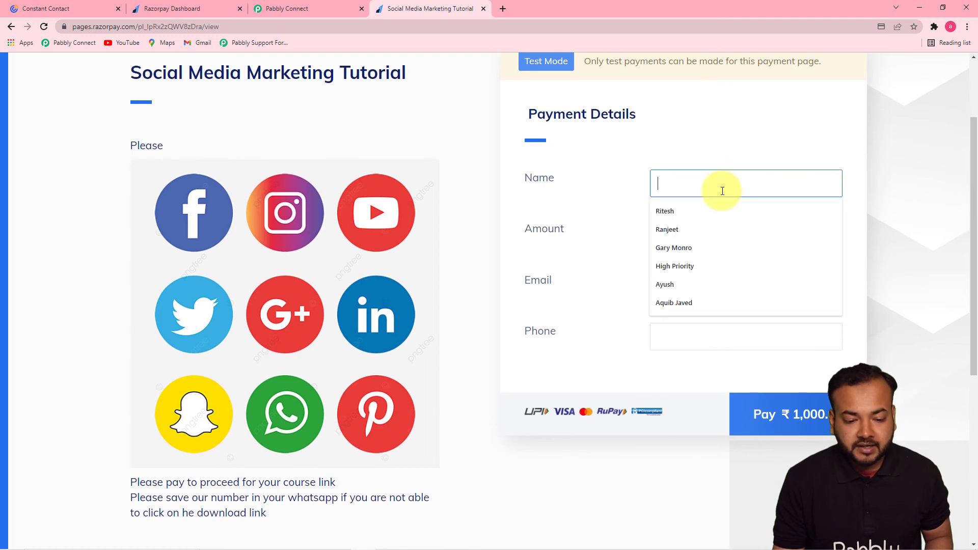
click(689, 281)
click(716, 289)
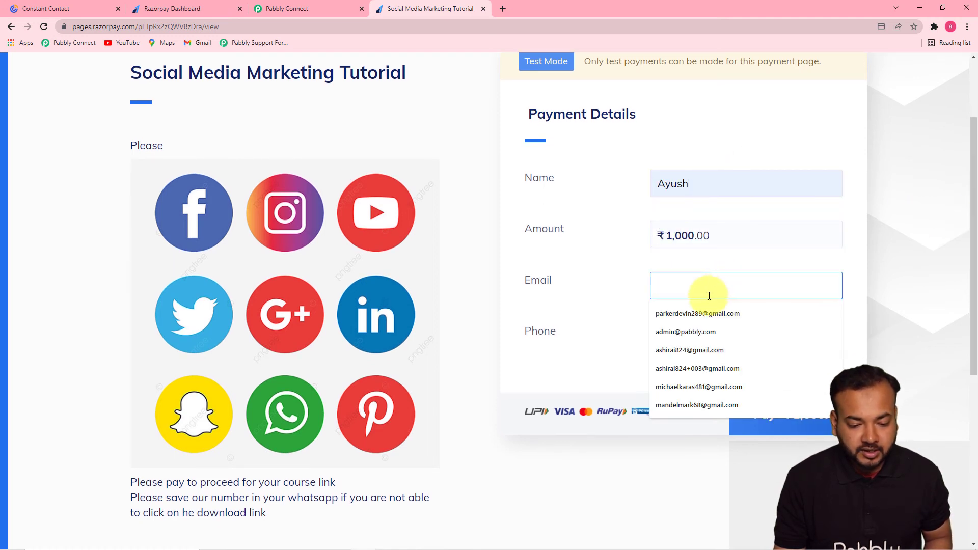
click(729, 184)
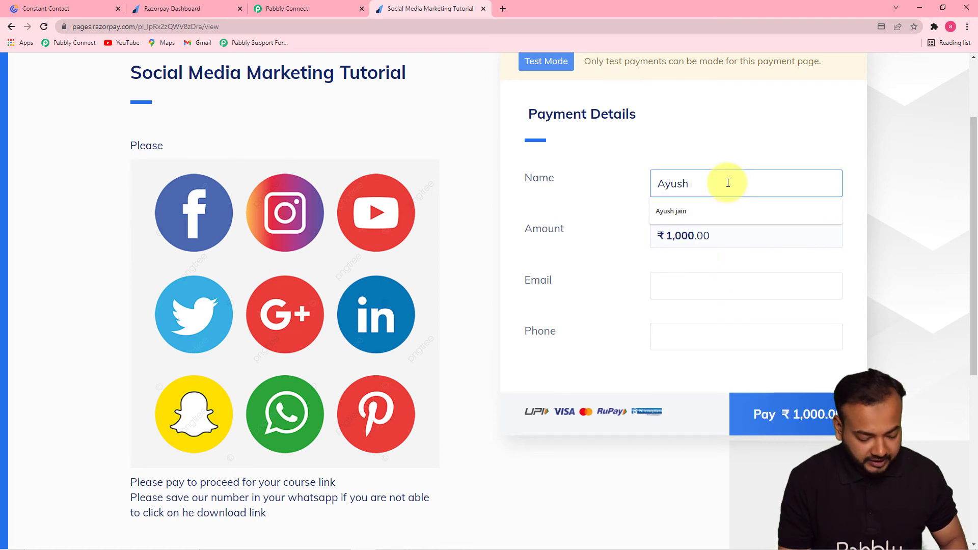
text(Jain)
click(729, 147)
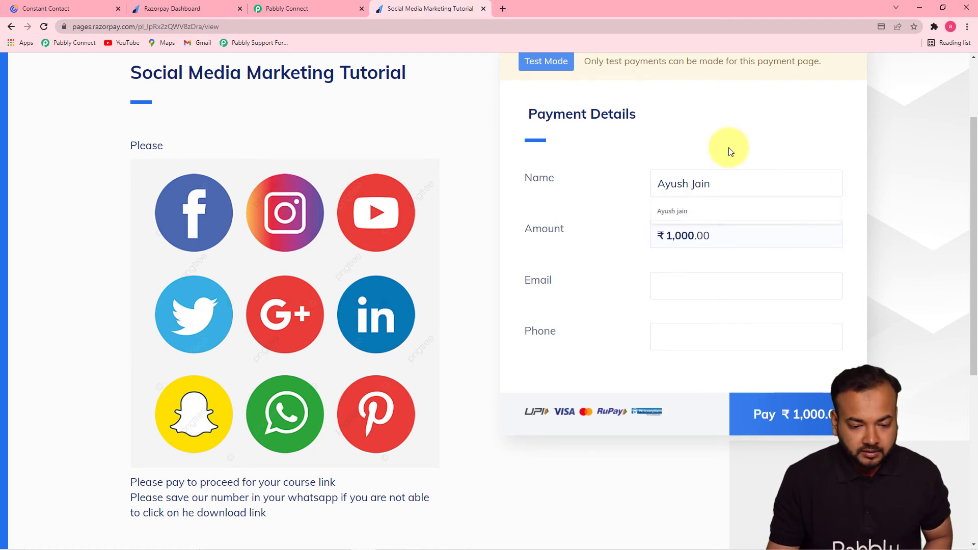
Enter and correct the buyer's e-mail, fill the phone number, and start the ₹1,000 payment.
click(719, 286)
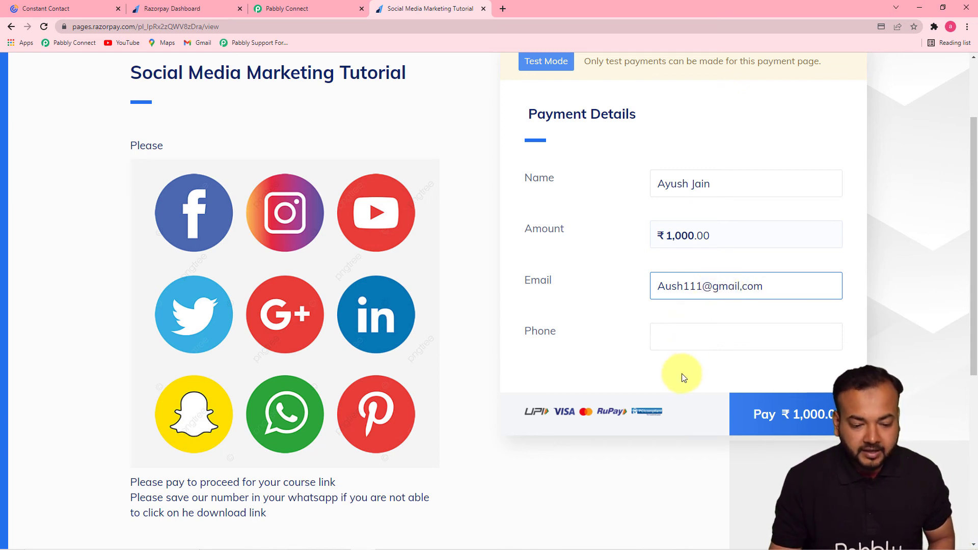
click(694, 338)
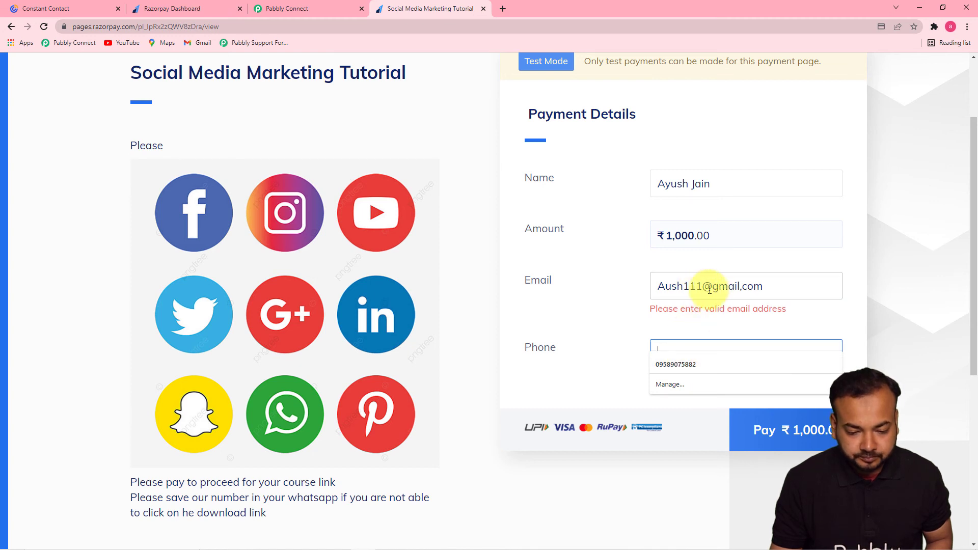
click(743, 290)
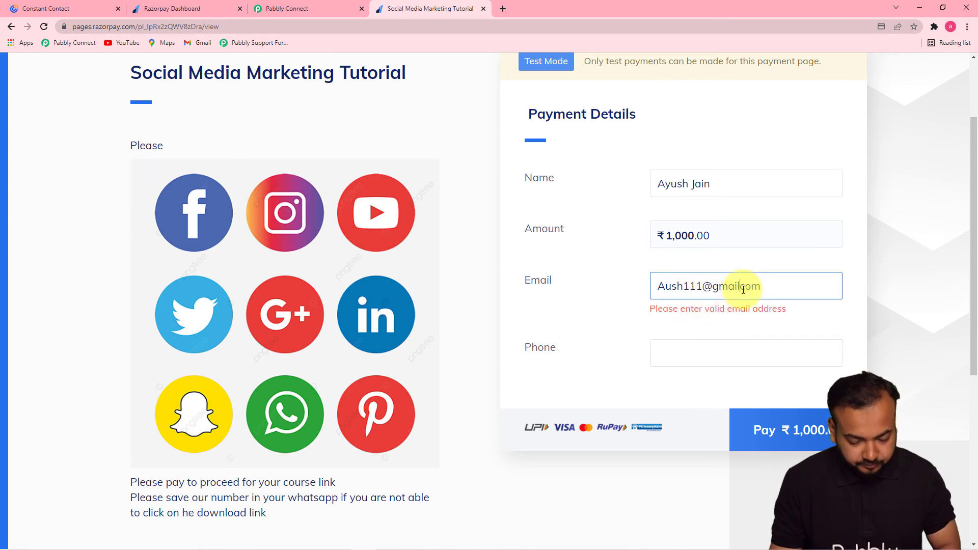
text(.)
click(717, 335)
click(694, 363)
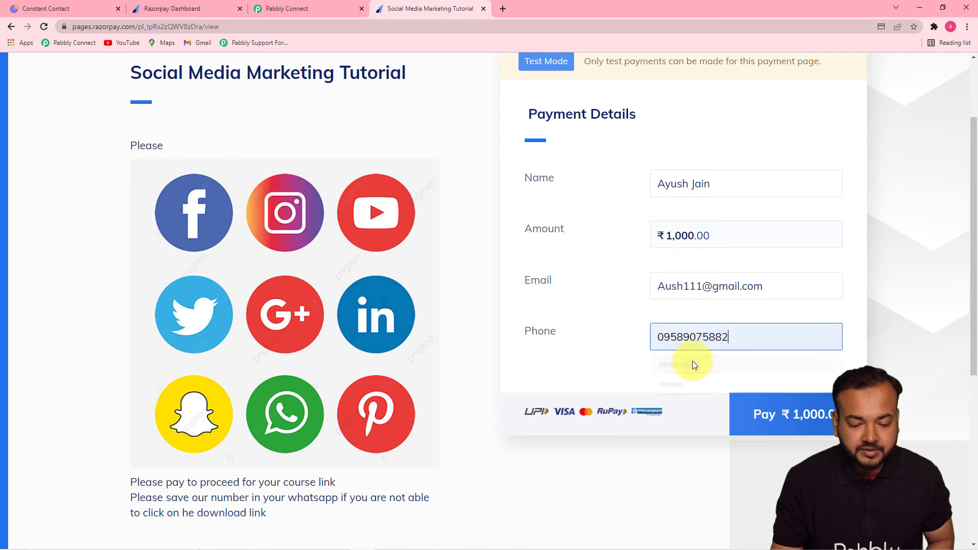
click(825, 424)
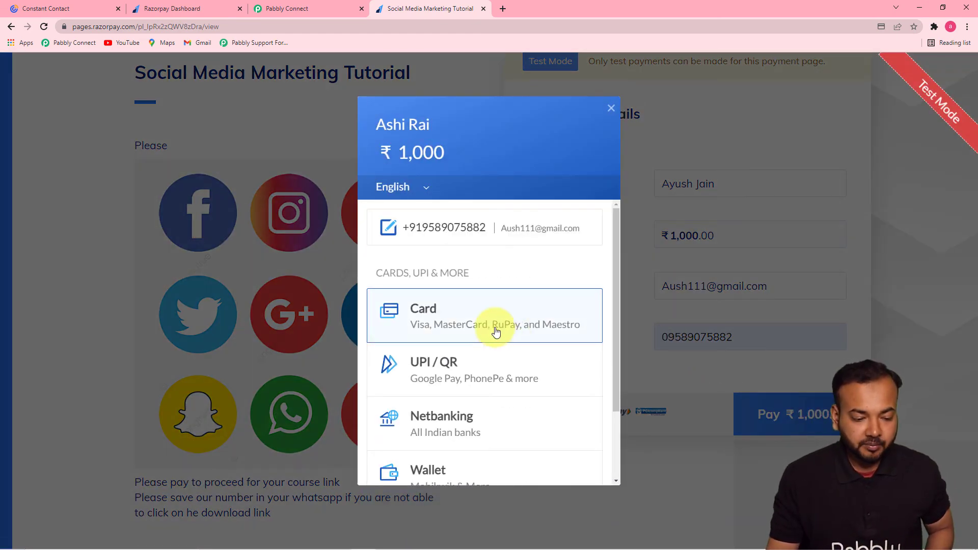
Pay ₹1,000 by test card with expiry 01/25, without saving the card, and approve it as successful.
click(496, 332)
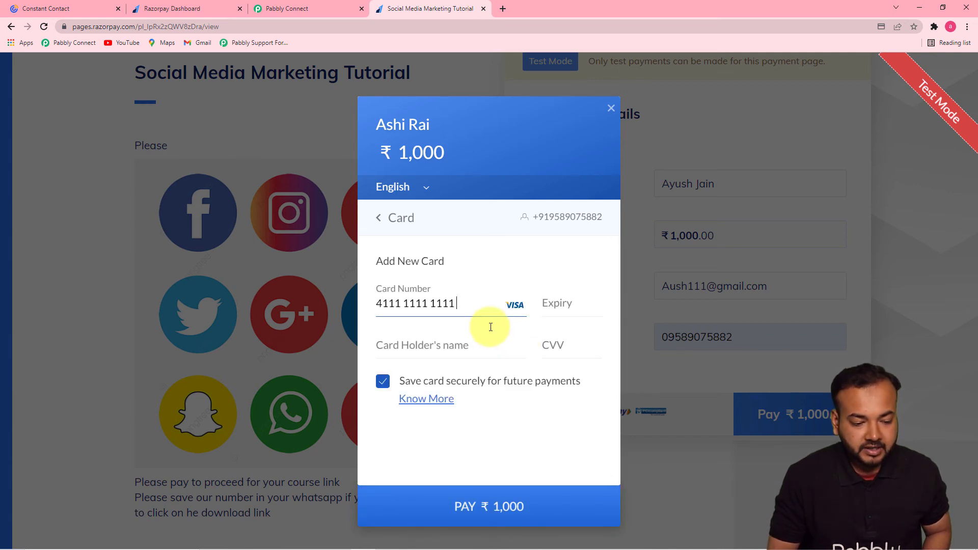
click(557, 310)
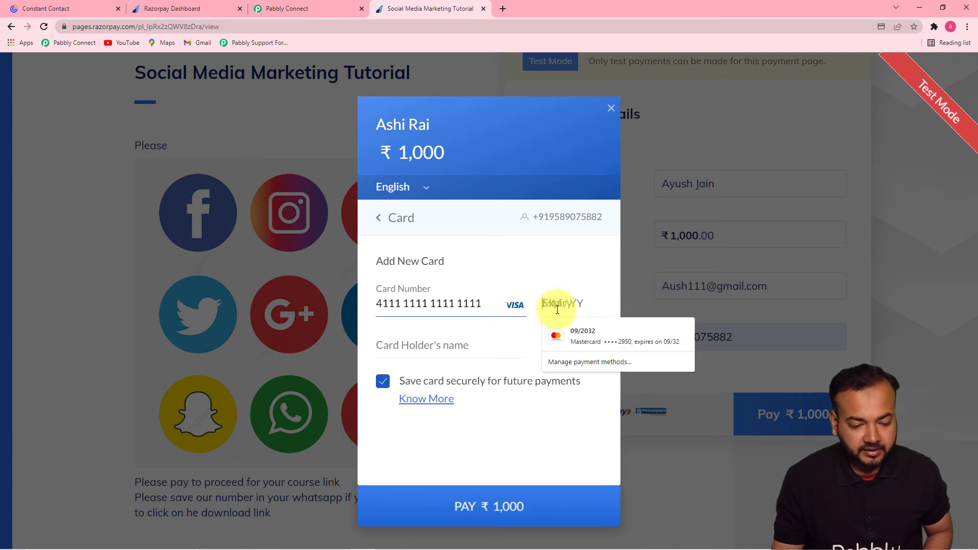
text(01 / 25)
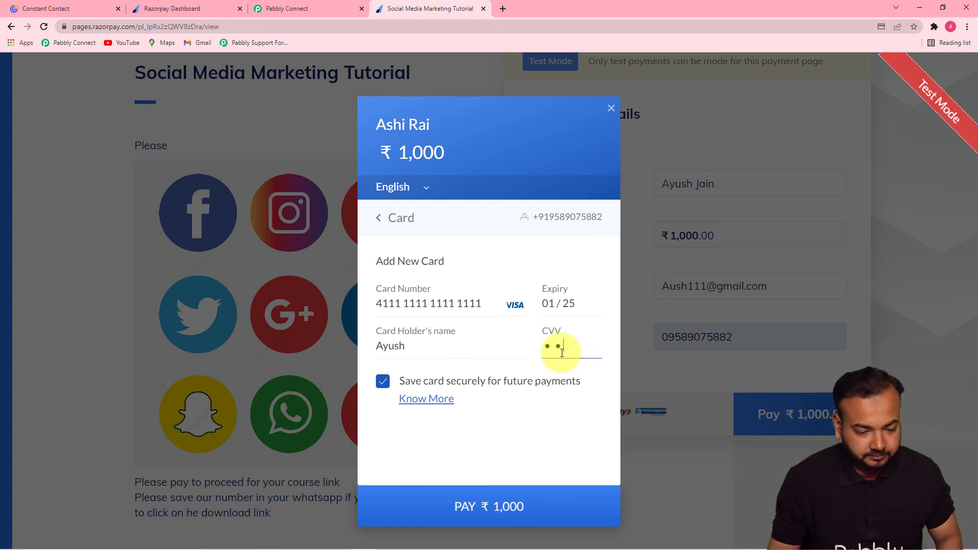
click(383, 382)
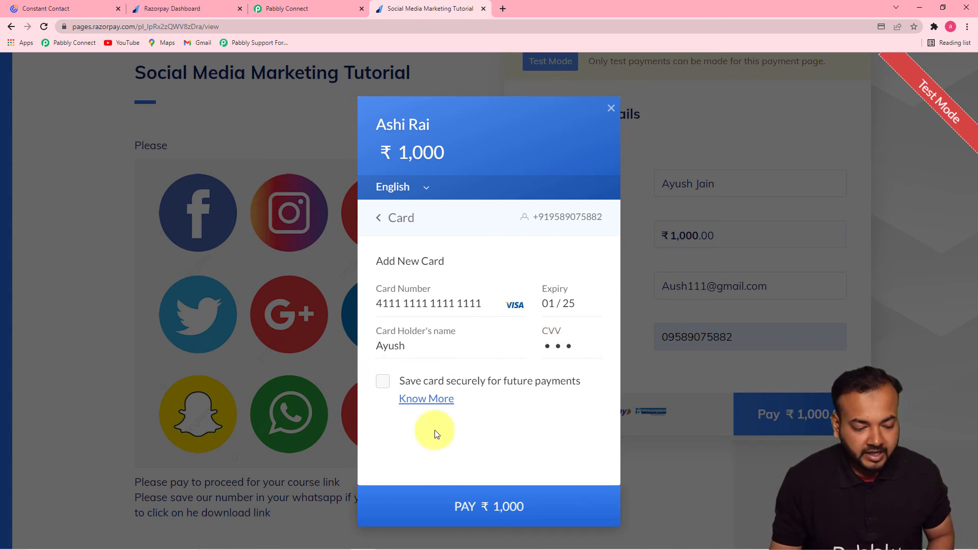
click(455, 518)
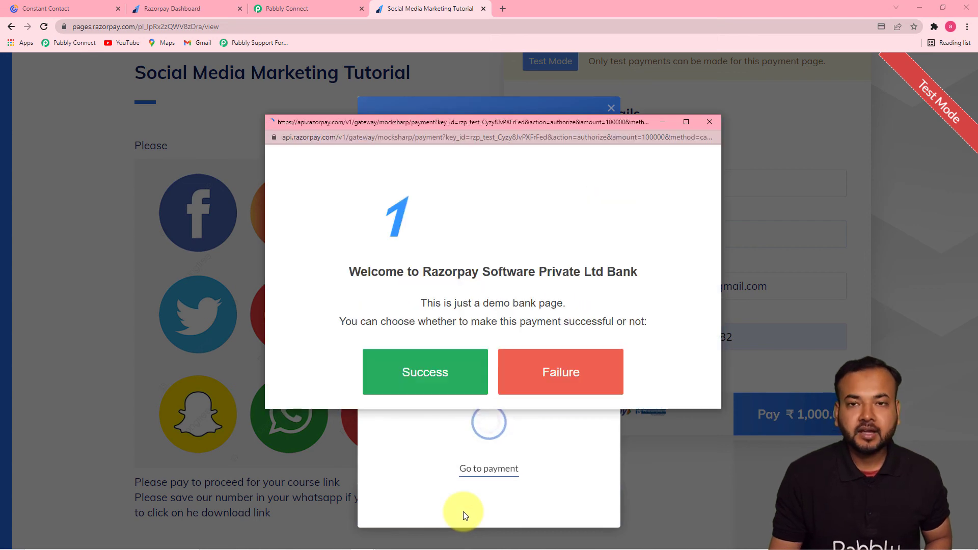
click(446, 380)
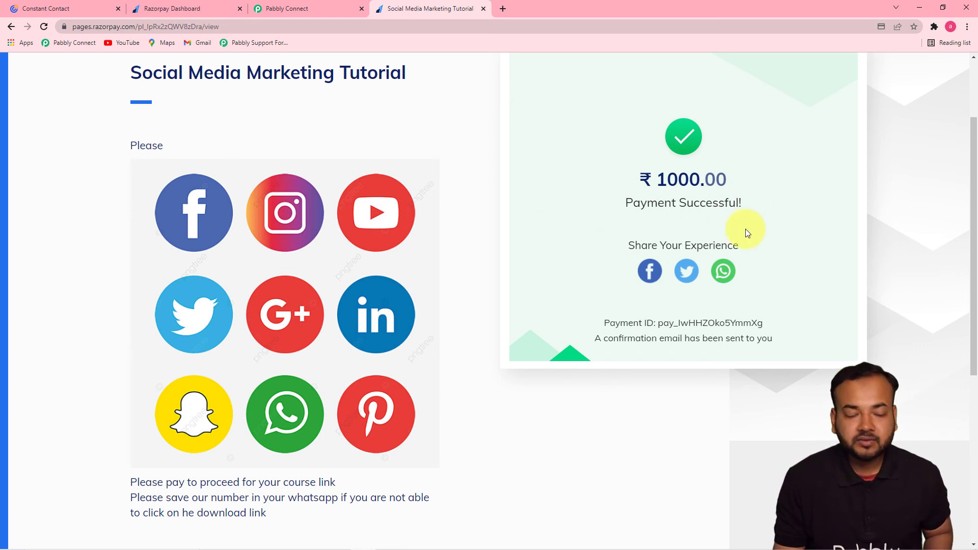
View Constant Contact's Pabbly list to confirm the new payer appears among 3 contacts.
click(51, 9)
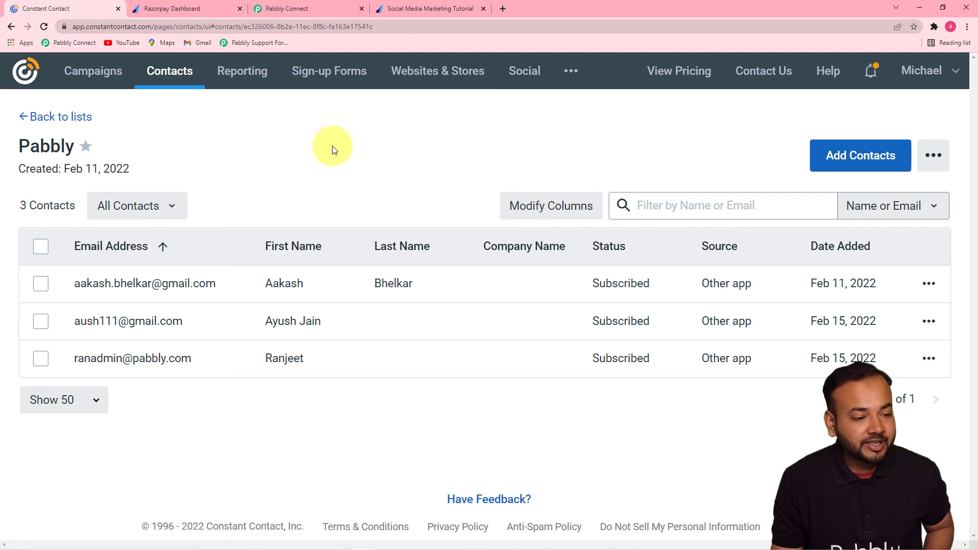
Return to the Pabbly Connect workflow and review the Create Contact action's Response Received values.
click(298, 11)
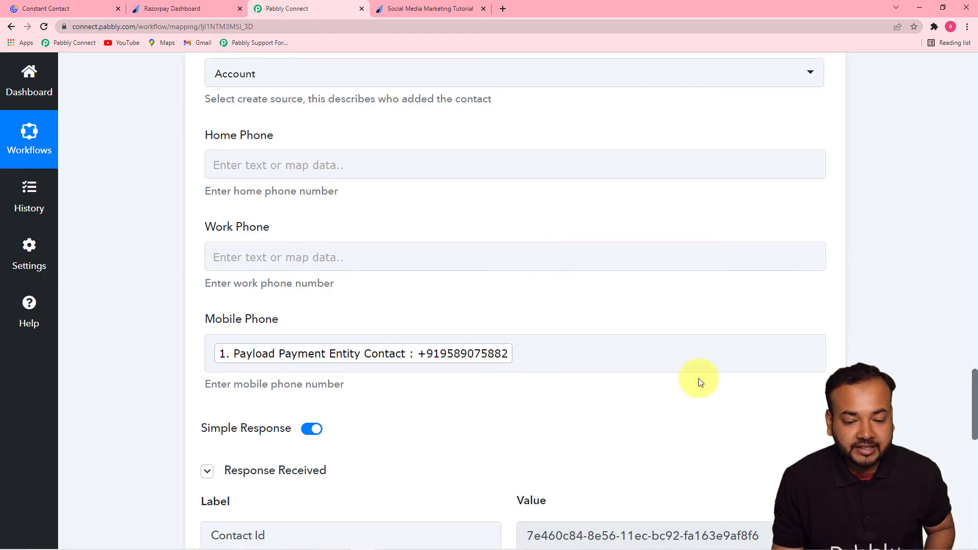
mouse_move(974, 406)
mouse_down()
mouse_move(975, 101)
mouse_move(976, 216)
mouse_move(959, 349)
mouse_move(968, 425)
mouse_up()
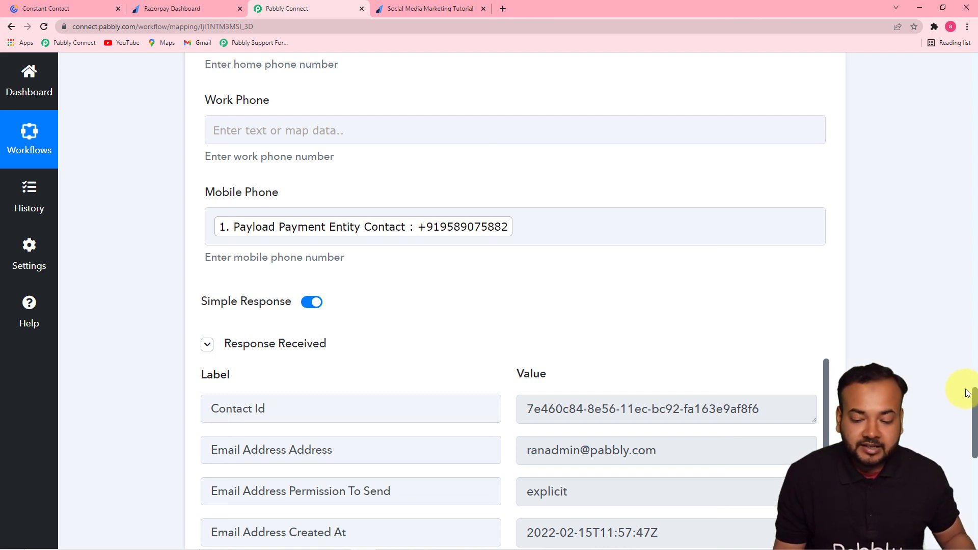
drag(975, 396, 974, 428)
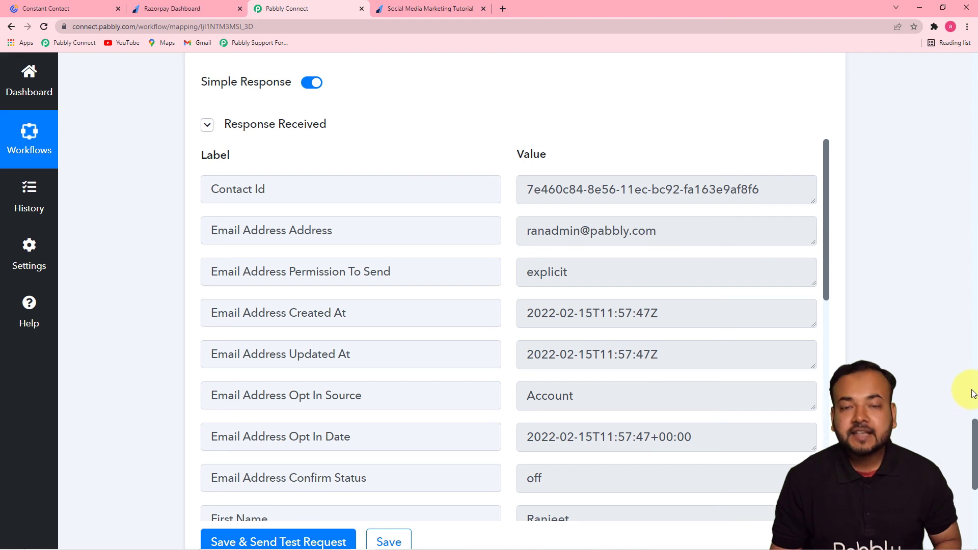